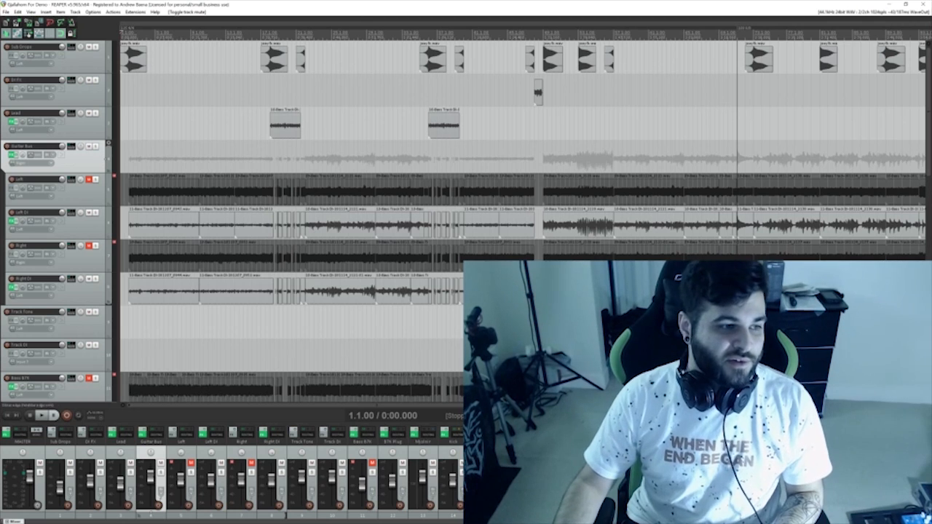
Step: Play the song from the start, stop playback, and view the whole arrangement
key(space)
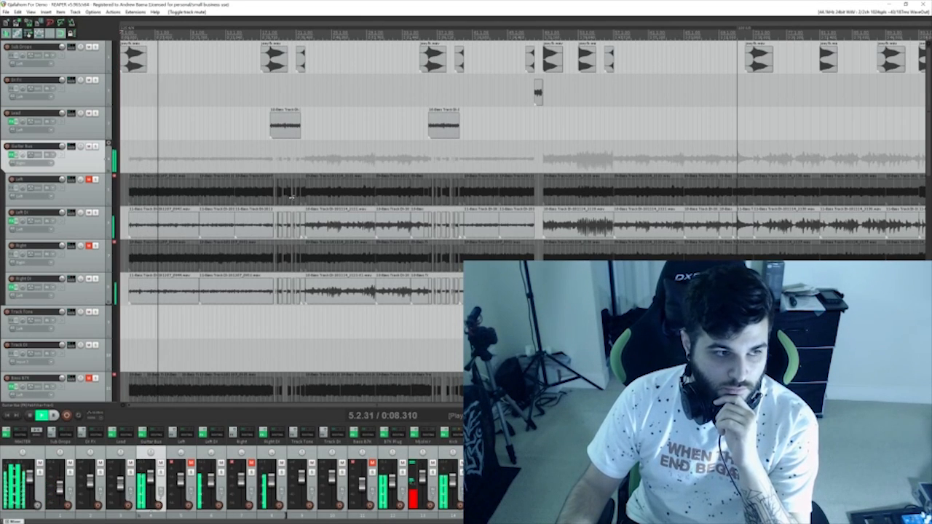
key(space)
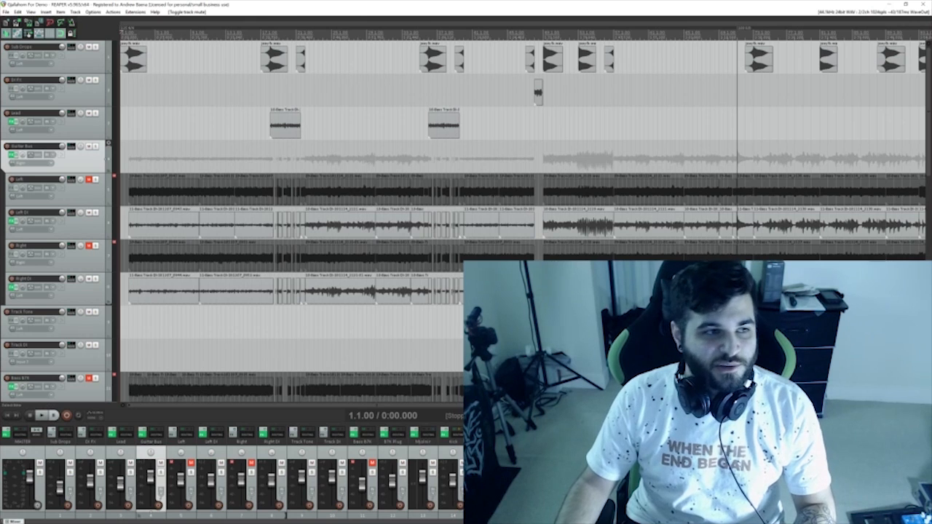
scroll(523, 218, down, 2)
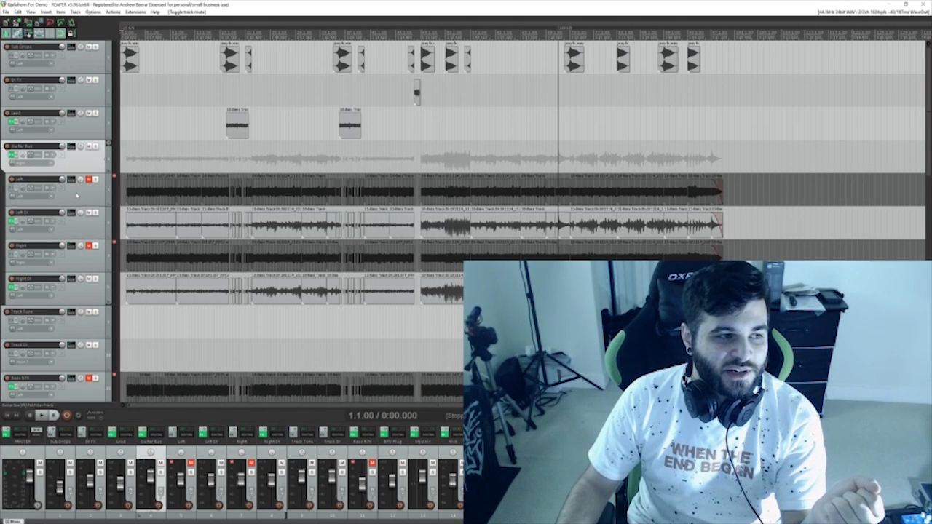
Step: Go through the Left, Left DI, Right and Right DI guitar tracks one by one
click(77, 195)
click(88, 230)
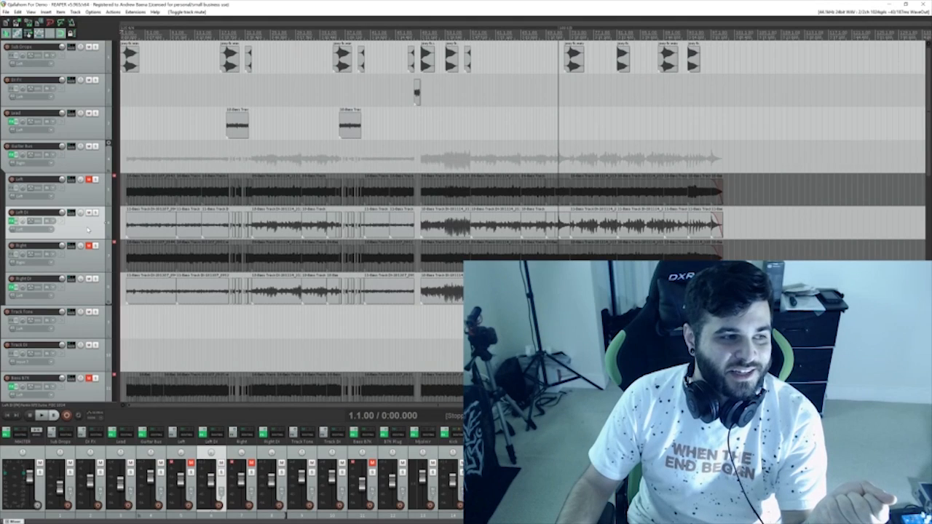
click(81, 268)
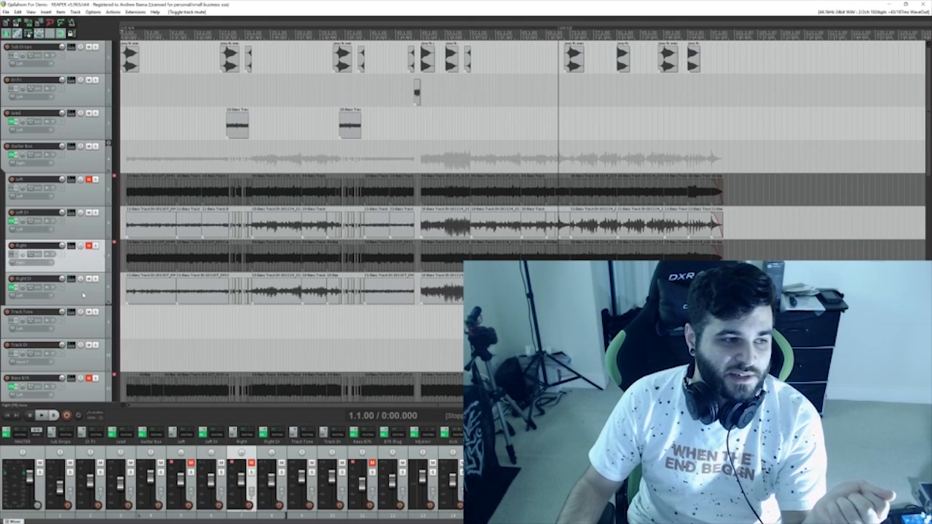
click(83, 295)
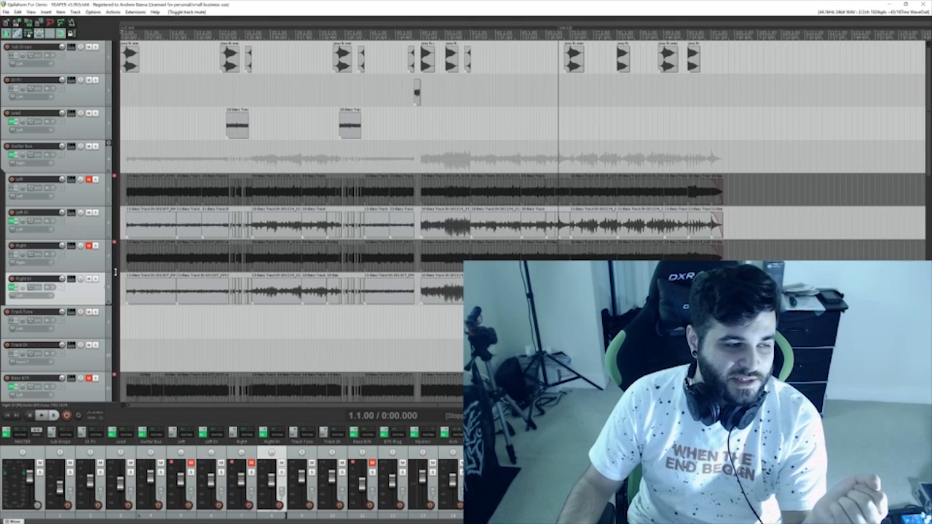
click(88, 193)
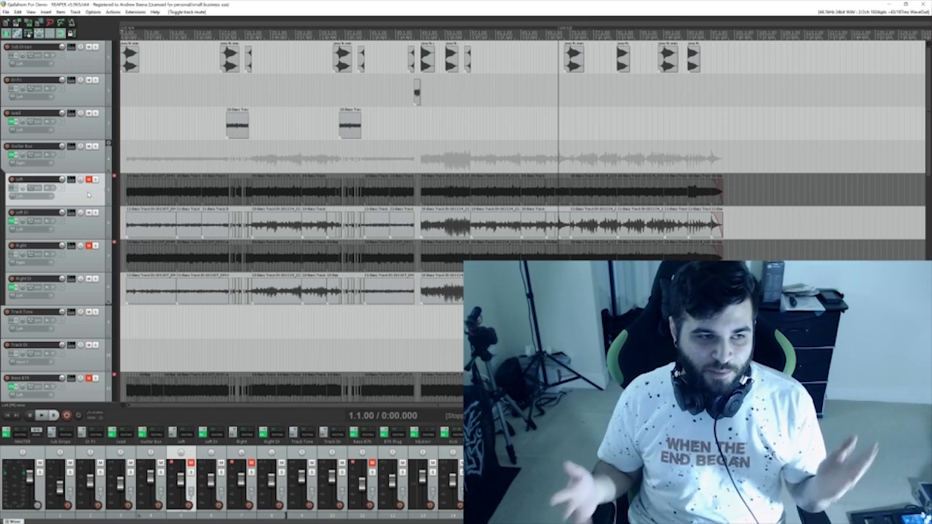
click(65, 225)
Step: Inspect the first guitar clips on the Left and Left DI tracks up close
scroll(66, 226, up, 3)
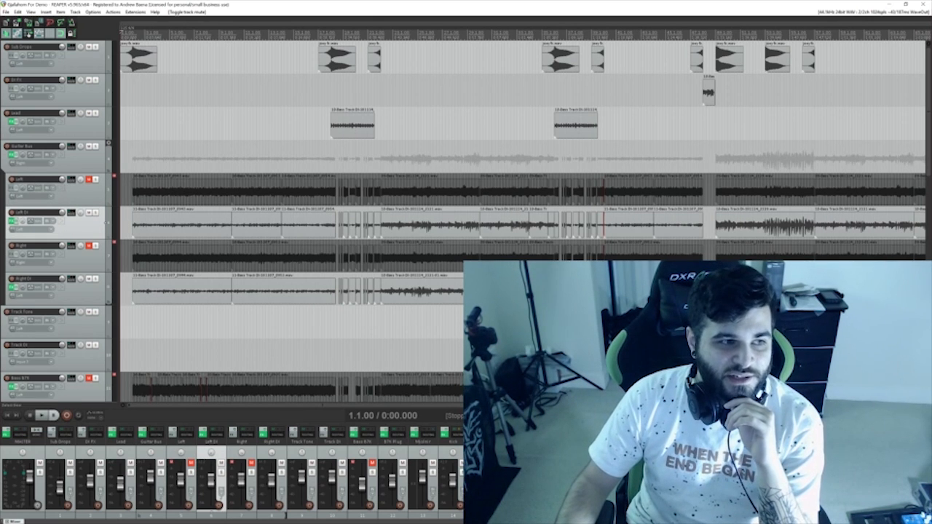
click(157, 195)
click(177, 222)
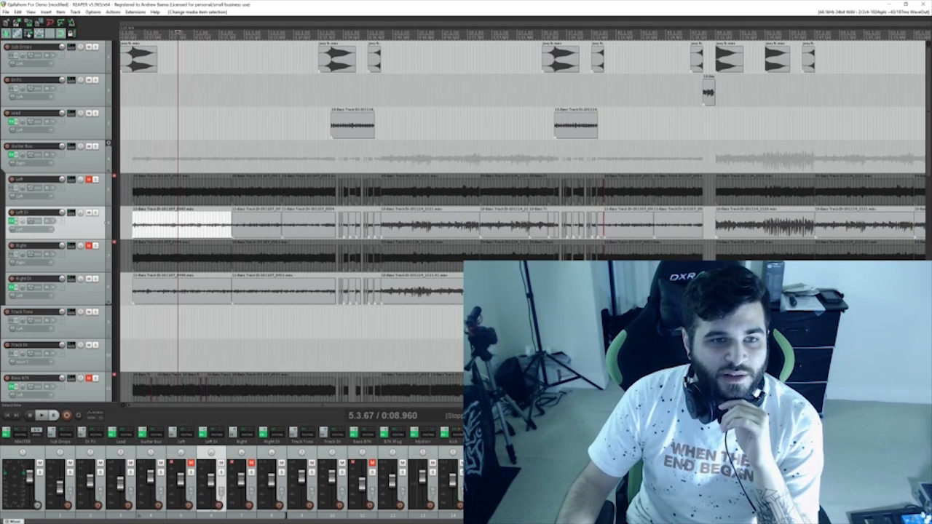
scroll(177, 222, down, 3)
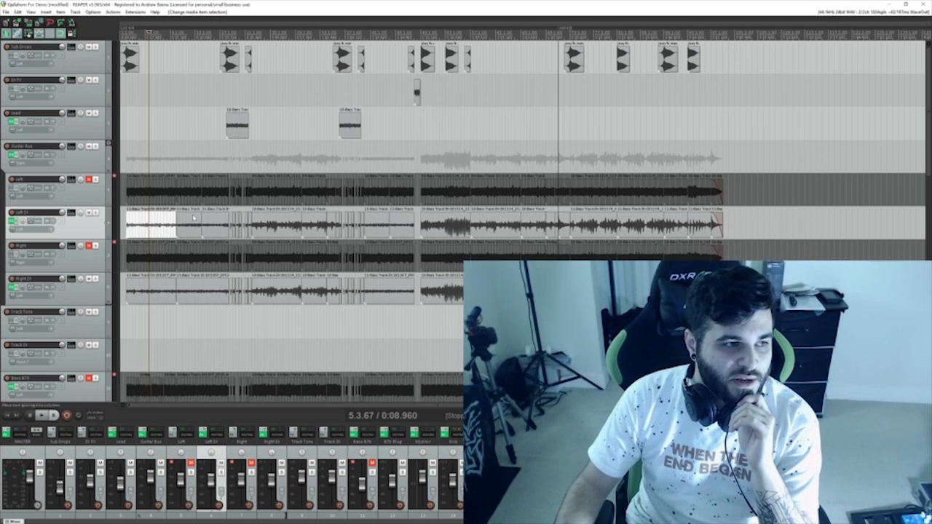
Step: Select each track of the two guitar pairs in turn again, ending on Right DI
click(88, 196)
click(88, 235)
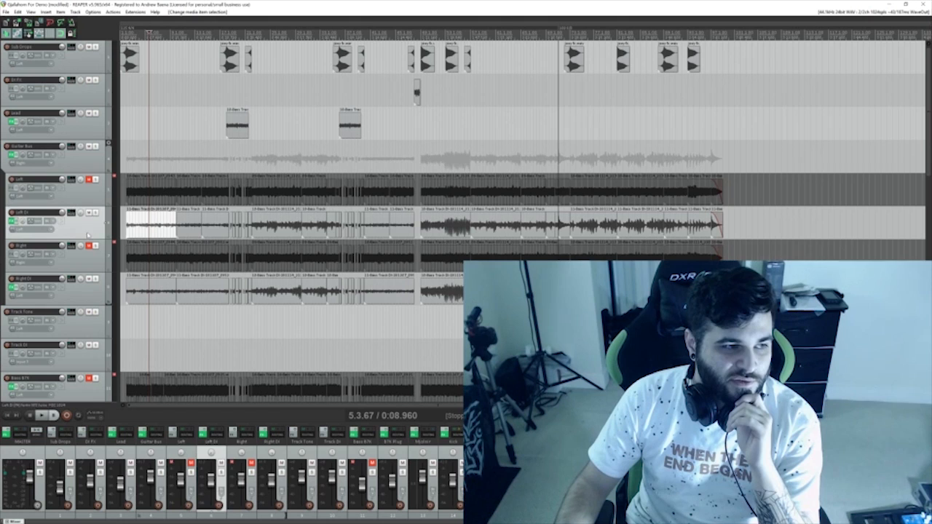
click(85, 194)
click(87, 232)
click(89, 262)
click(88, 296)
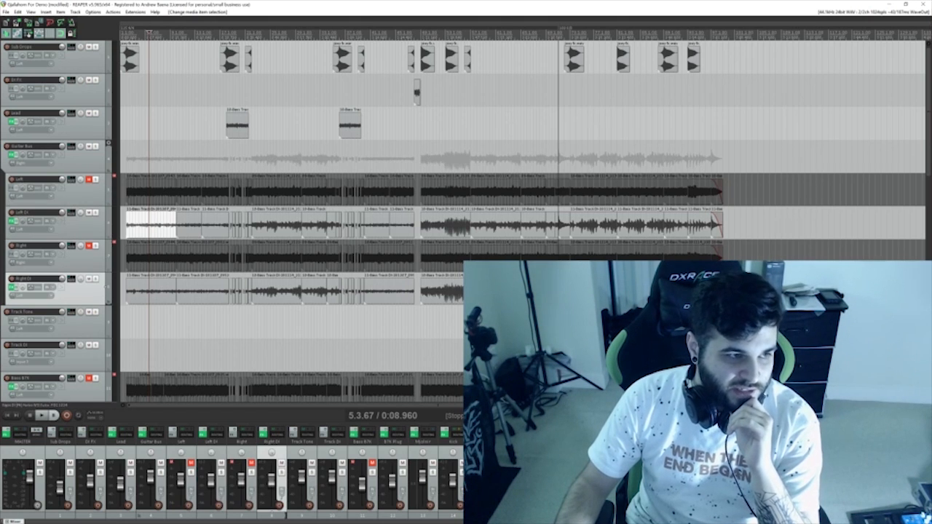
Step: Place the edit cursor just before the first guitar clips and show the empty Track Tone and Track DI tracks
click(123, 158)
scroll(196, 215, up, 3)
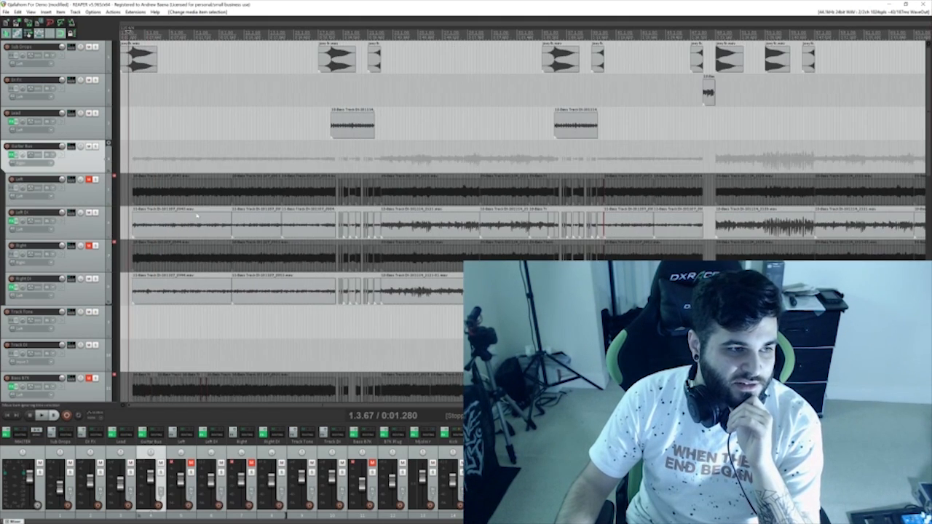
scroll(197, 216, up, 4)
scroll(196, 215, down, 1)
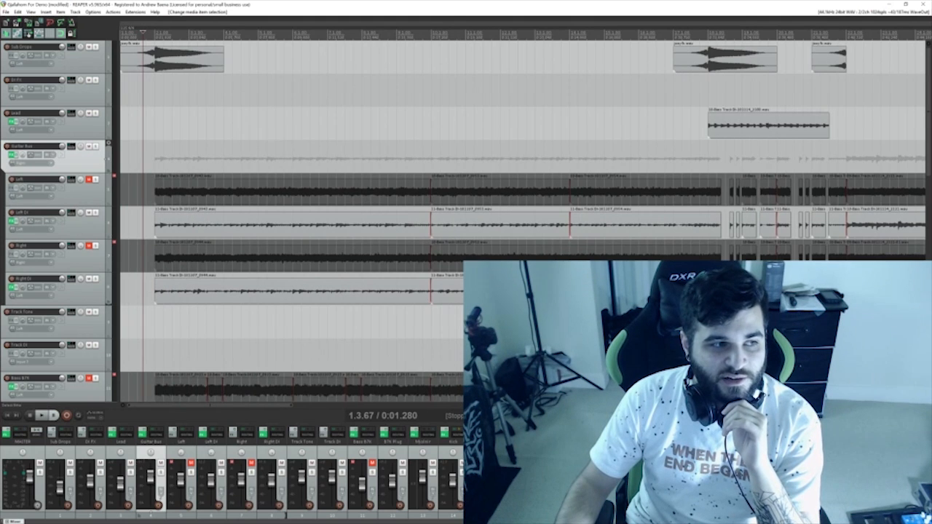
scroll(465, 222, down, 3)
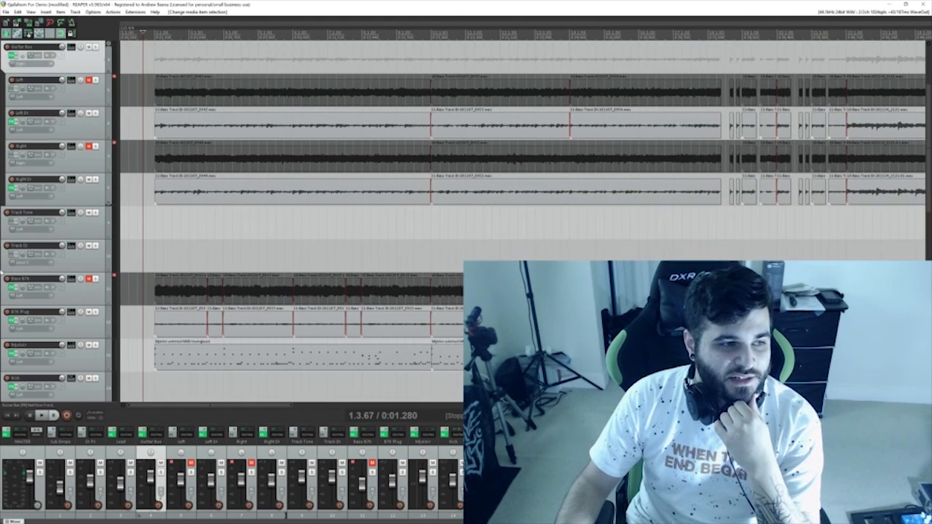
Step: Arm the Track Tone and Track DI tracks for recording
click(90, 230)
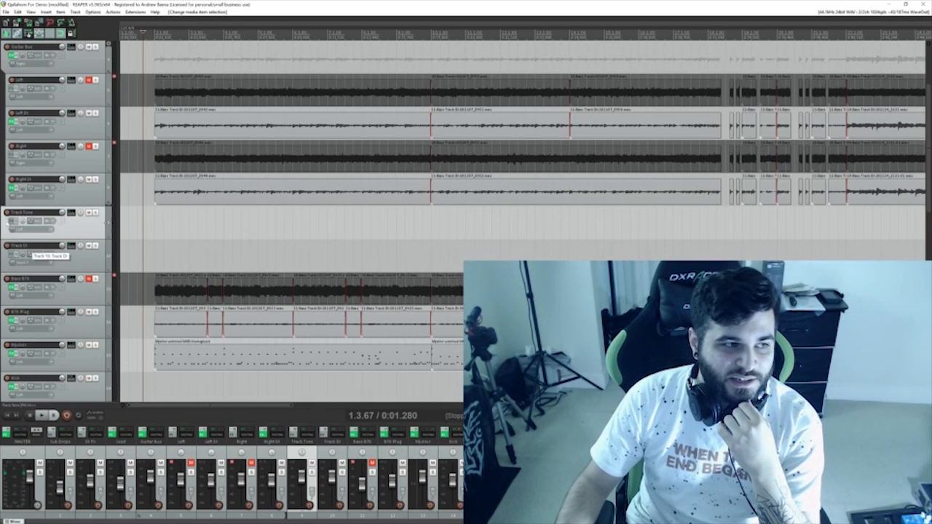
click(7, 212)
click(8, 245)
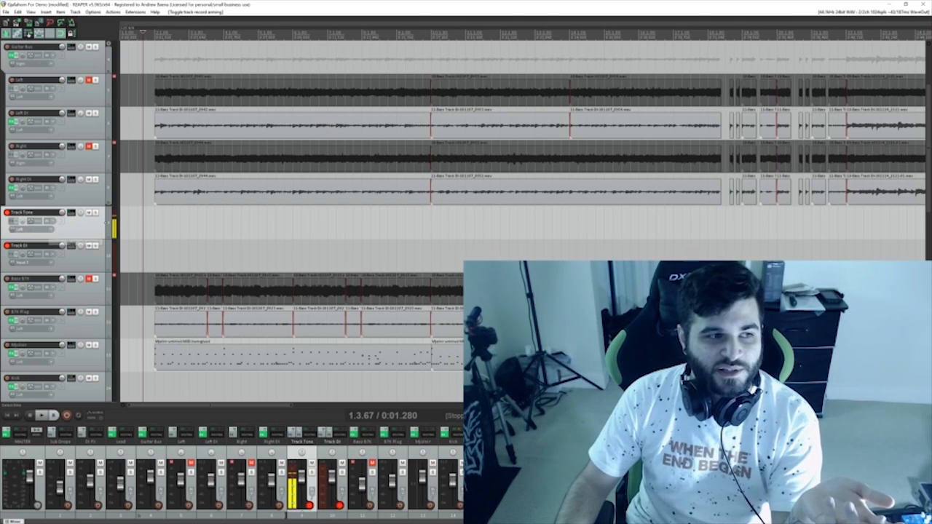
Step: Move the first clips of the Right and Right DI tracks down onto Track Tone and Track DI
scroll(292, 150, down, 2)
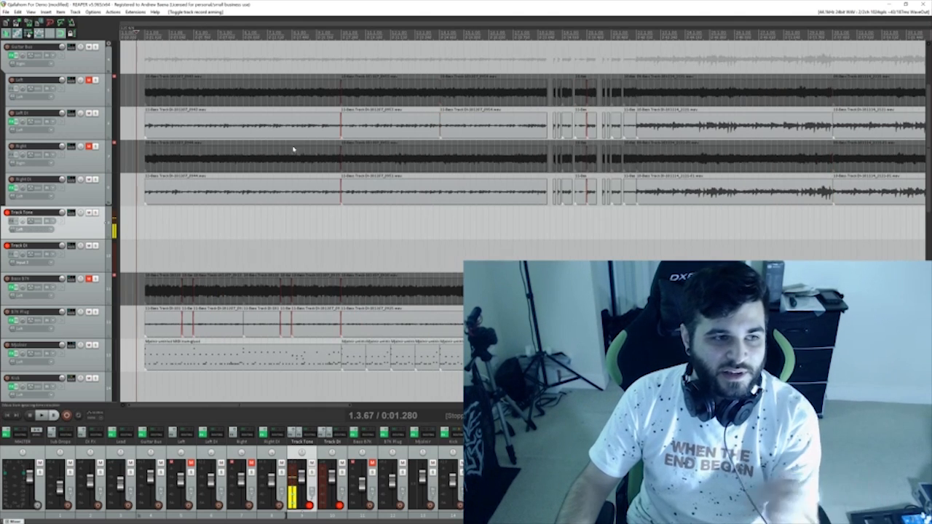
click(190, 182)
ctrl+click(193, 157)
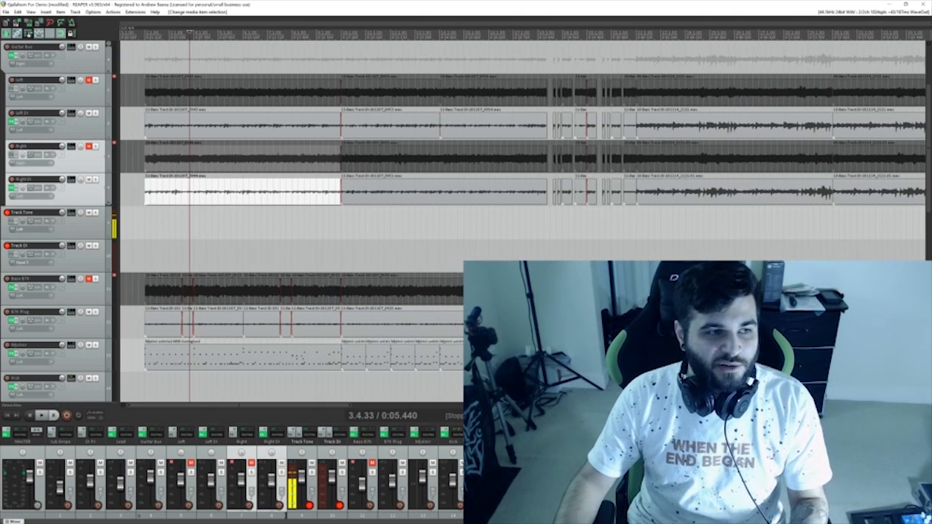
drag(235, 204, 236, 271)
click(238, 192)
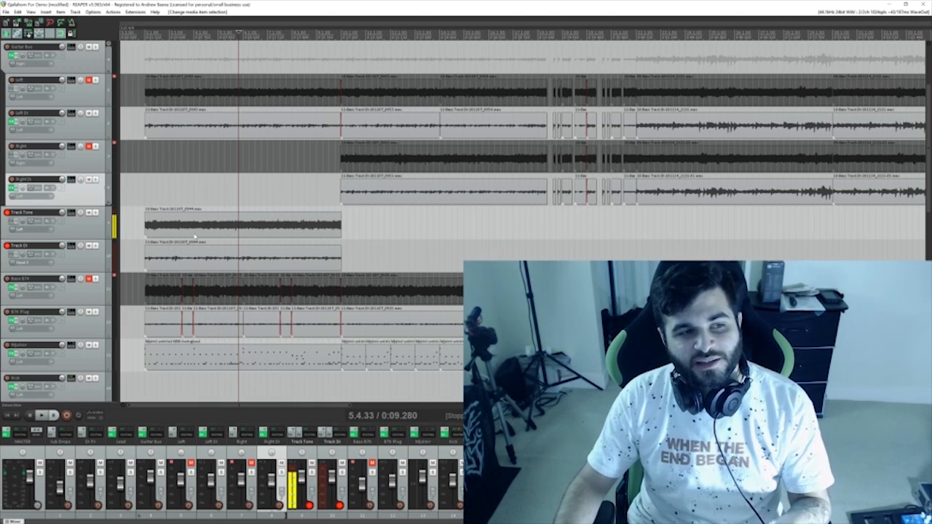
Step: Return the first clips to their original place on the Right and Right DI tracks and disarm Track Tone and Track DI
drag(204, 250, 230, 191)
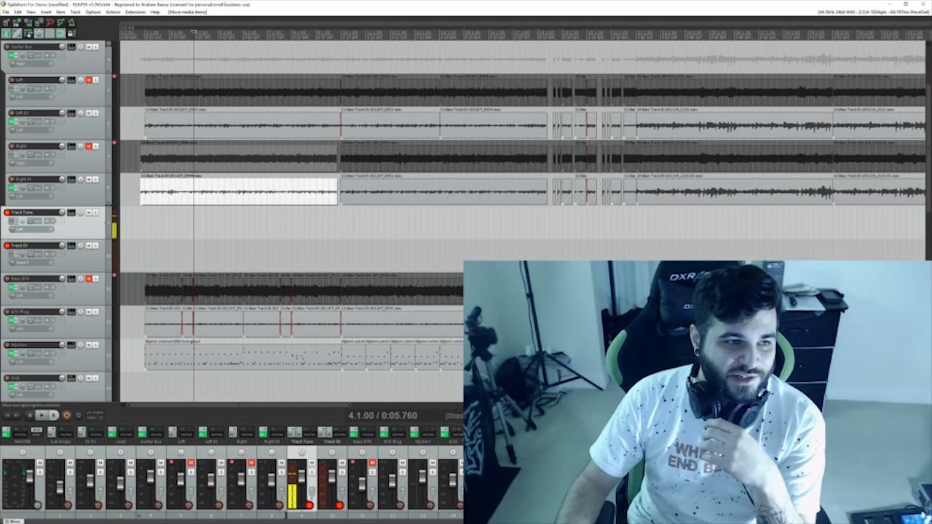
scroll(7, 130, up, 1)
click(13, 119)
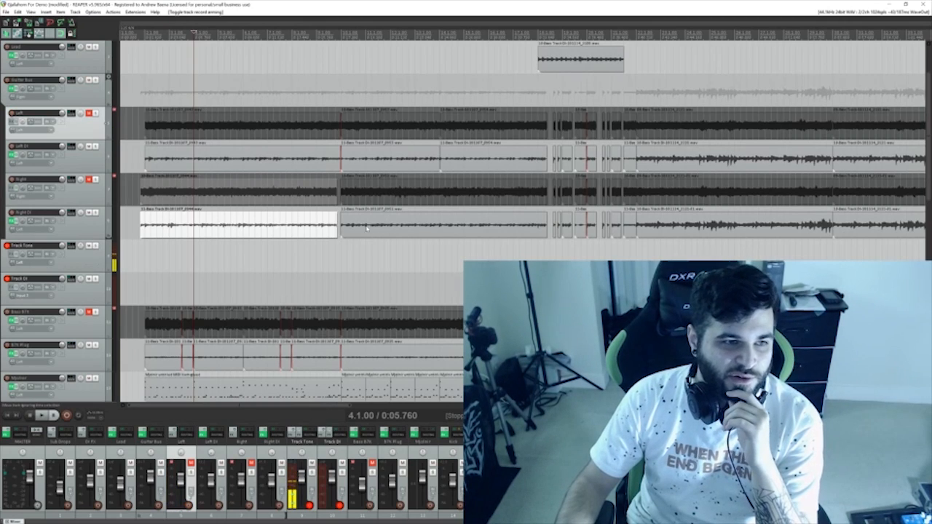
click(73, 193)
scroll(79, 231, down, 3)
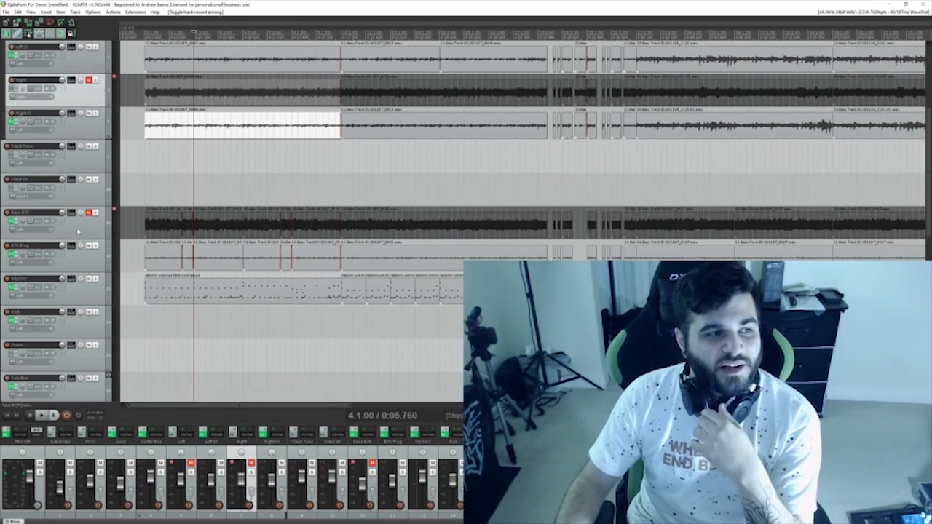
Step: Rename the B7K Plug track to Bass DI
click(79, 231)
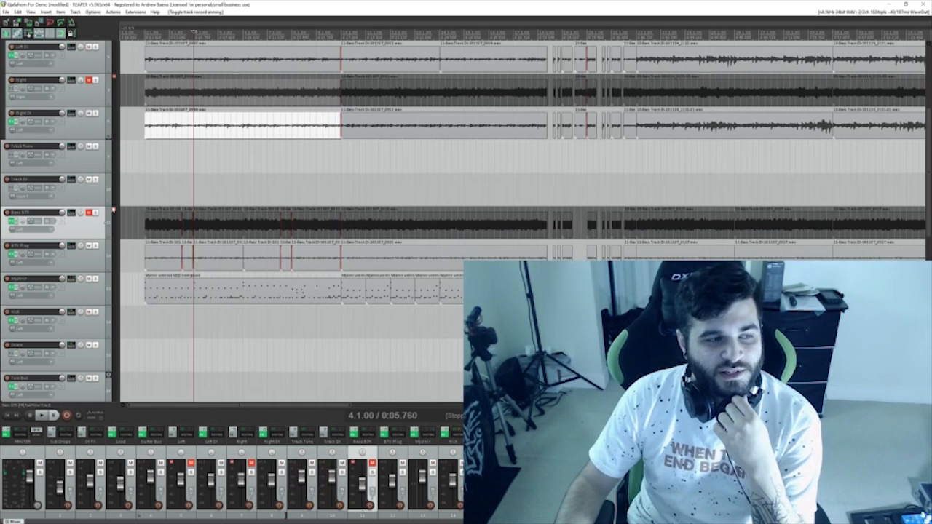
scroll(3, 201, up, 2)
scroll(32, 211, down, 2)
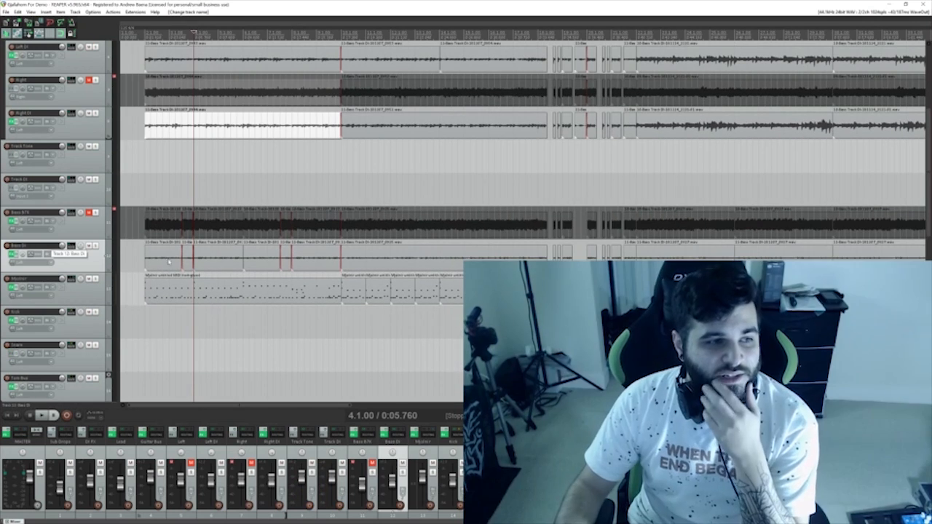
Step: Inspect the clips on the Bass B7K and Bass DI tracks and compare them with the guitar tracks
click(259, 226)
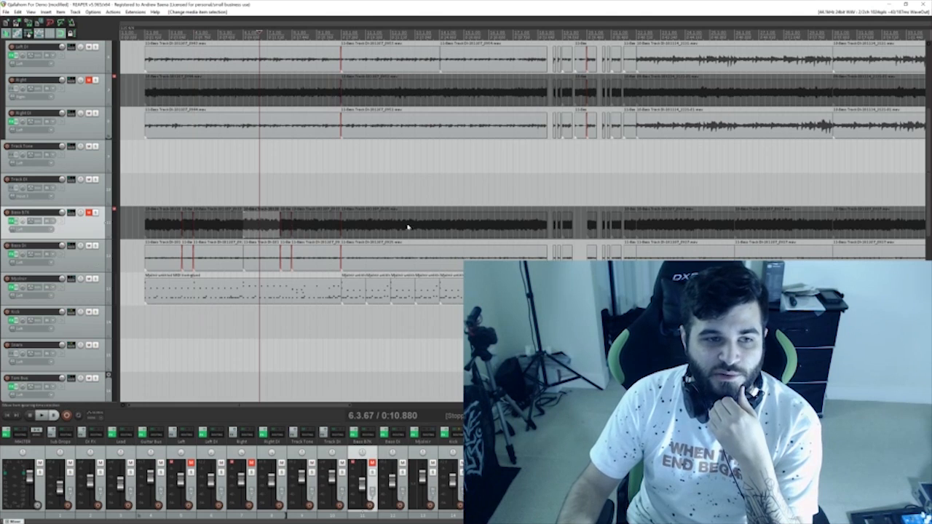
click(155, 258)
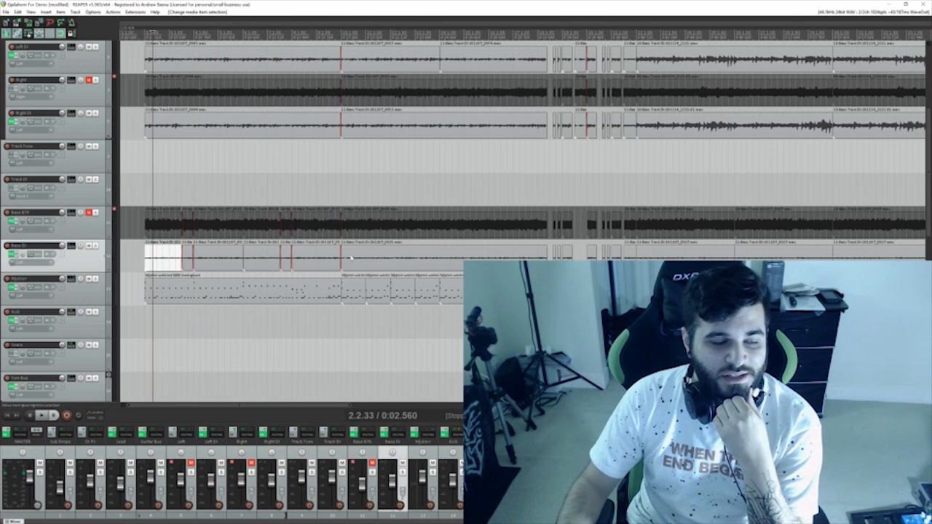
scroll(155, 257, down, 2)
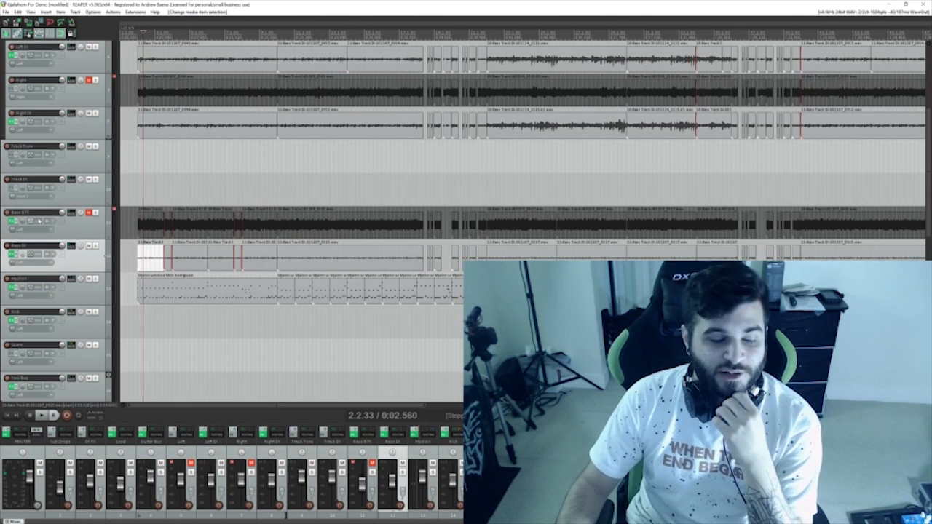
scroll(2, 233, up, 3)
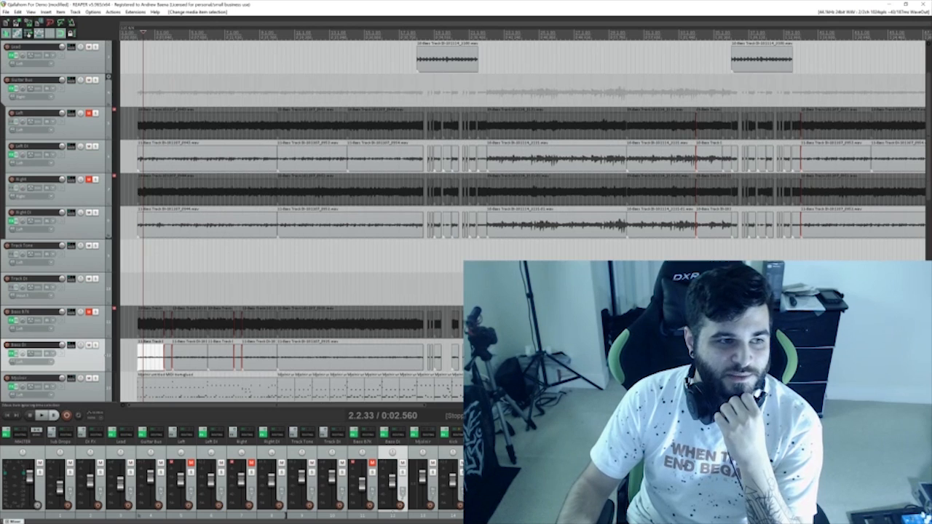
scroll(3, 258, down, 3)
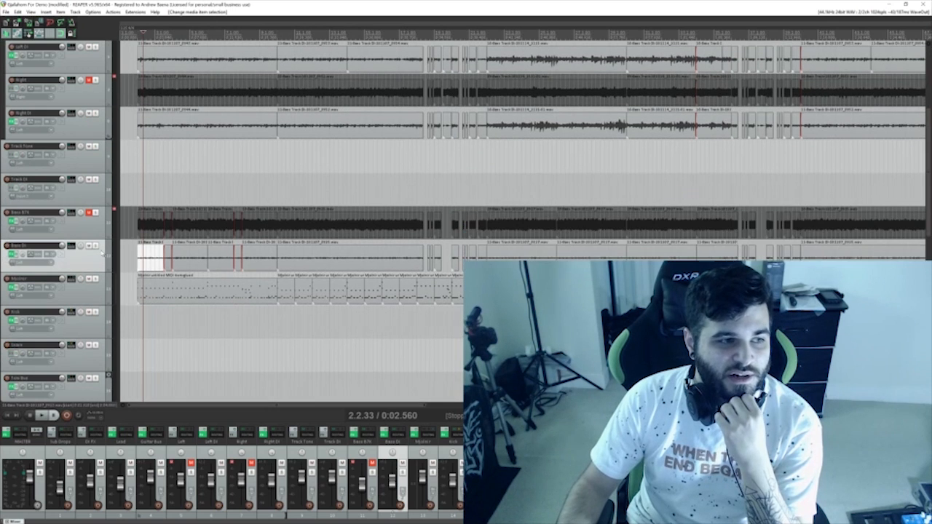
Step: Select the Mjolnir MIDI drum track and look over the arrangement down to the kick, snare, tom and cymbal tracks
click(97, 292)
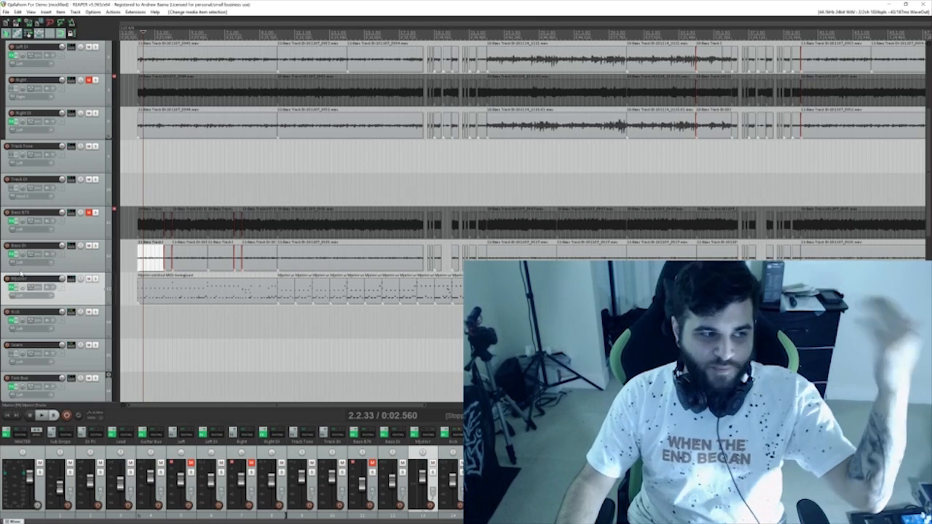
scroll(12, 280, up, 3)
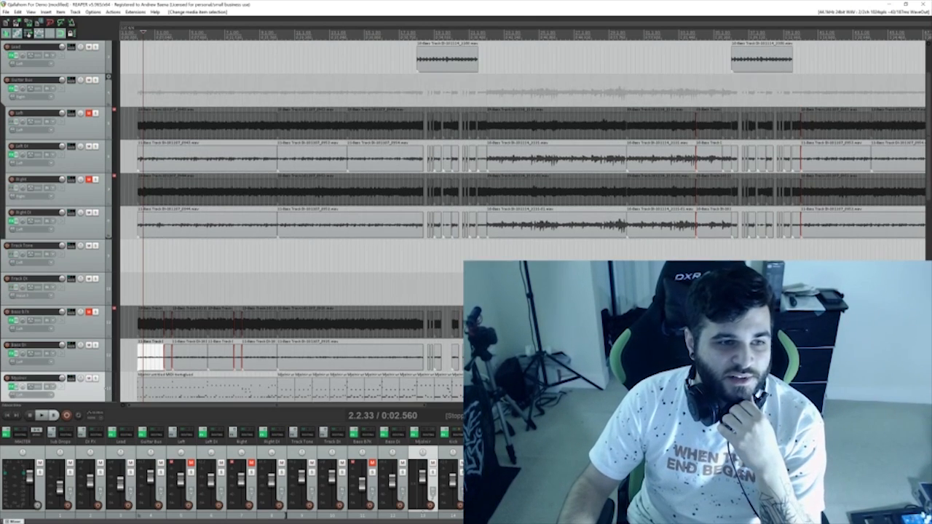
scroll(437, 218, down, 5)
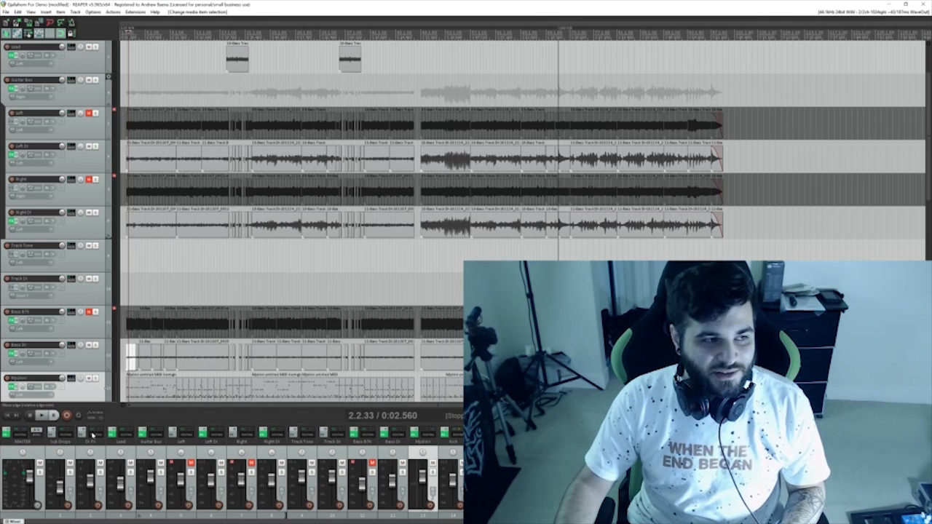
scroll(291, 218, down, 7)
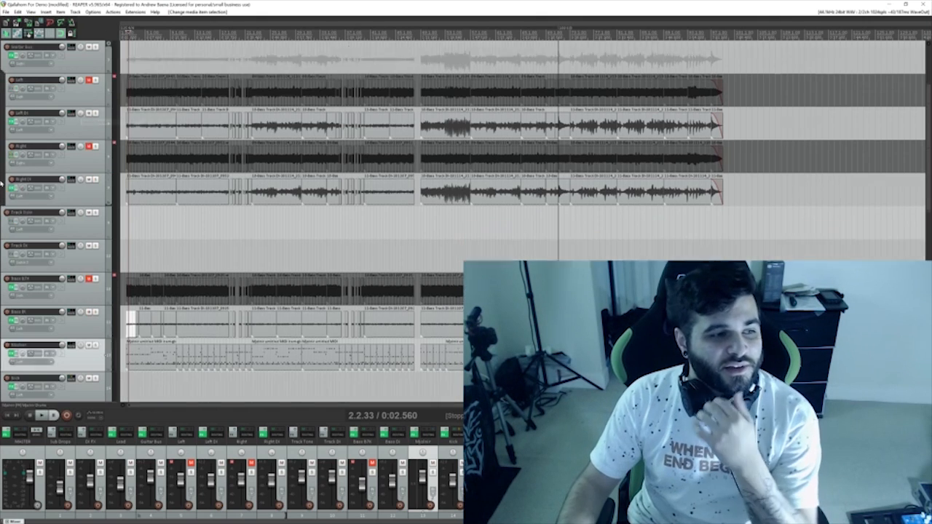
scroll(291, 218, down, 8)
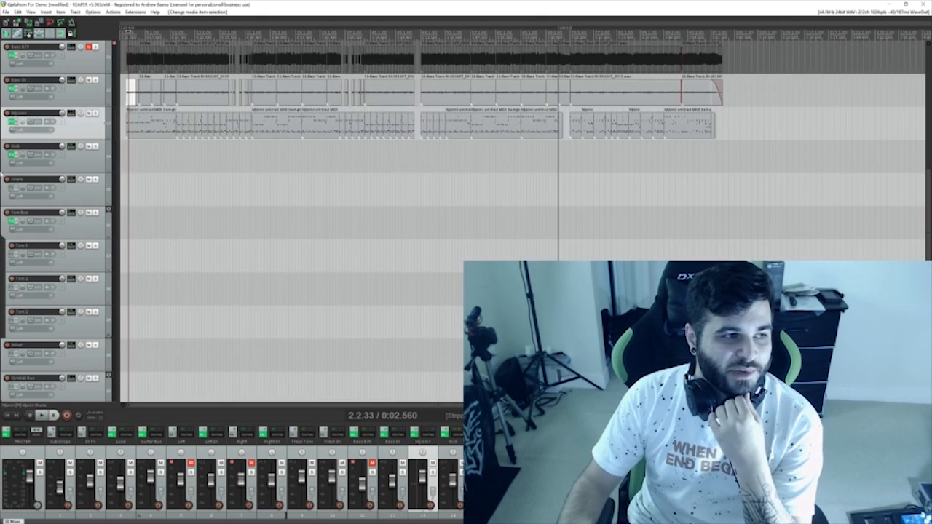
Step: Solo the Mjolnir drum track and play its first MIDI clip, checking the Mjolnir Drums plugin behind it
scroll(2, 173, up, 8)
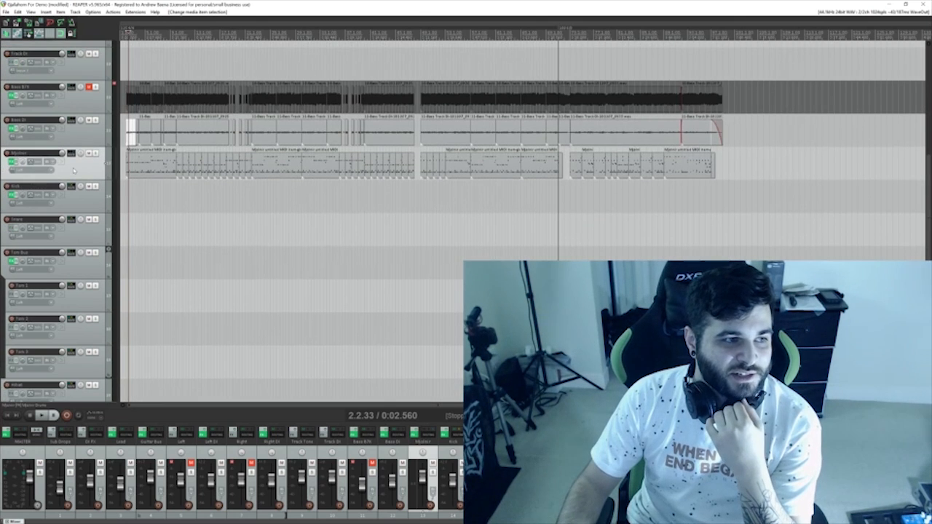
click(95, 154)
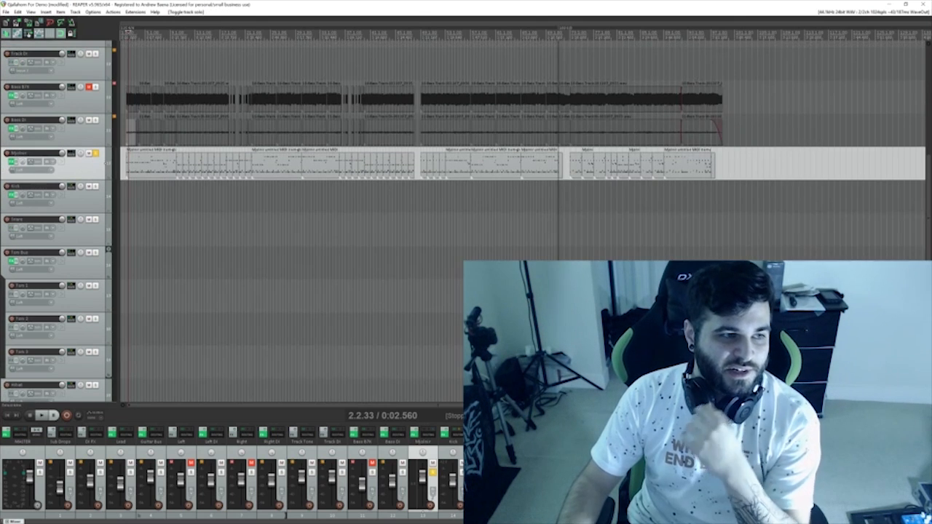
click(124, 166)
scroll(171, 168, up, 5)
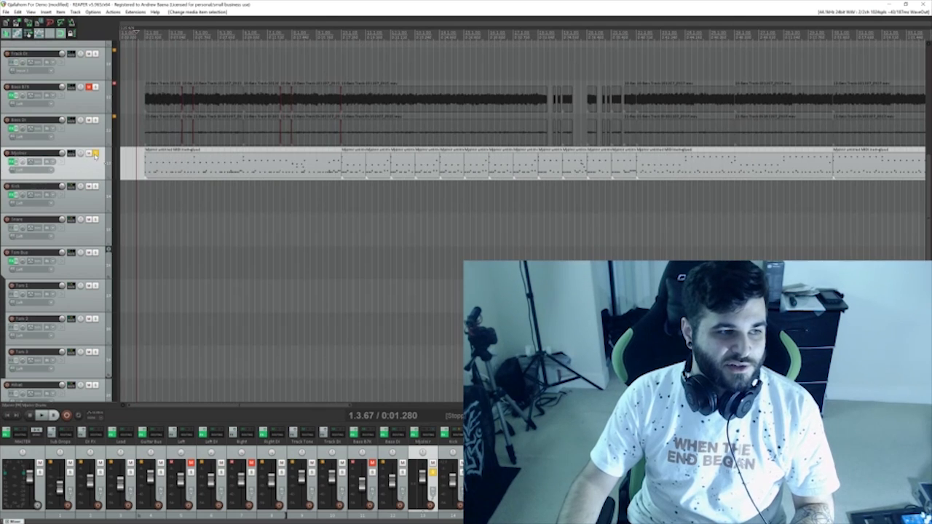
click(145, 169)
key(space)
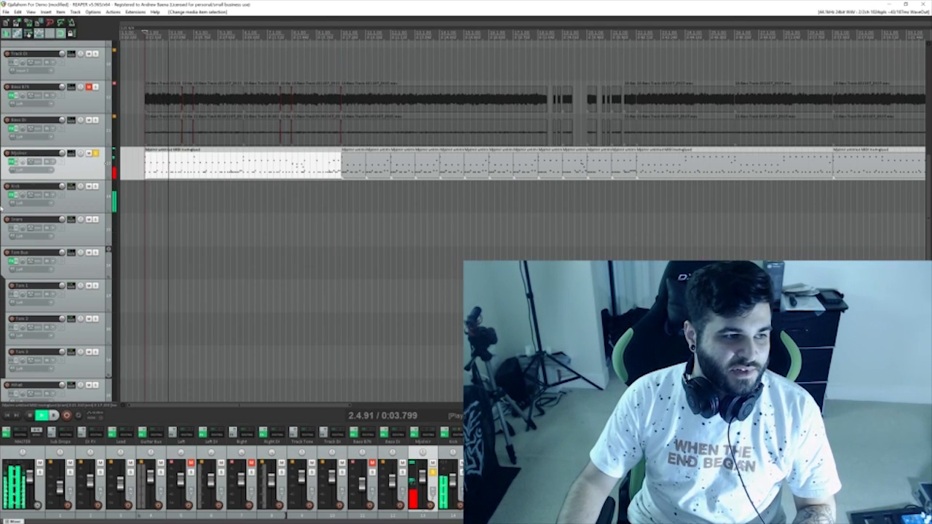
key(space)
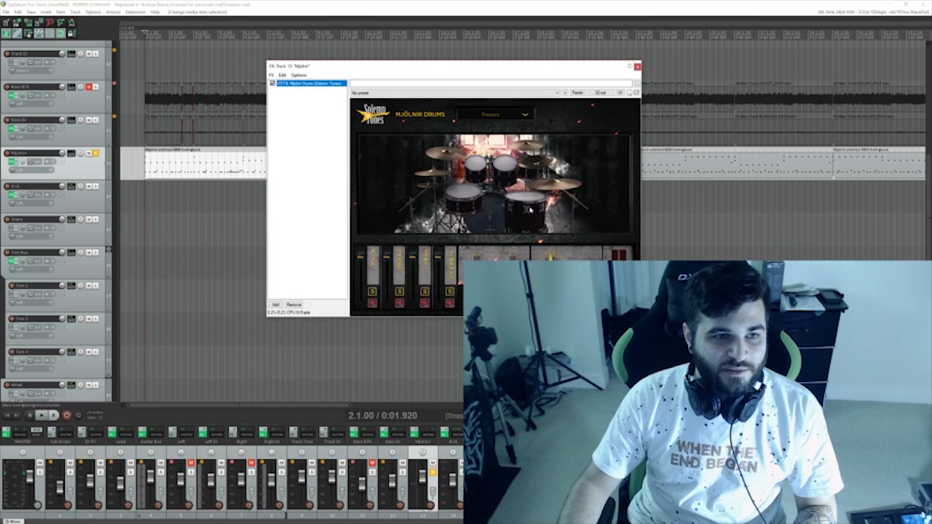
click(636, 66)
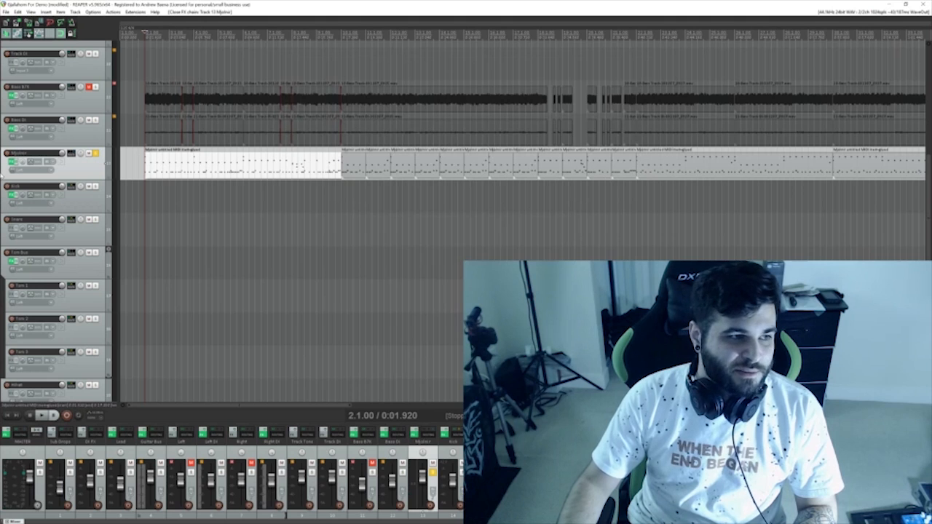
Step: Examine the drum output tracks below Mjolnir, selecting Kick, Snare and the group from Tom 1 to Tom 3
scroll(1, 200, down, 5)
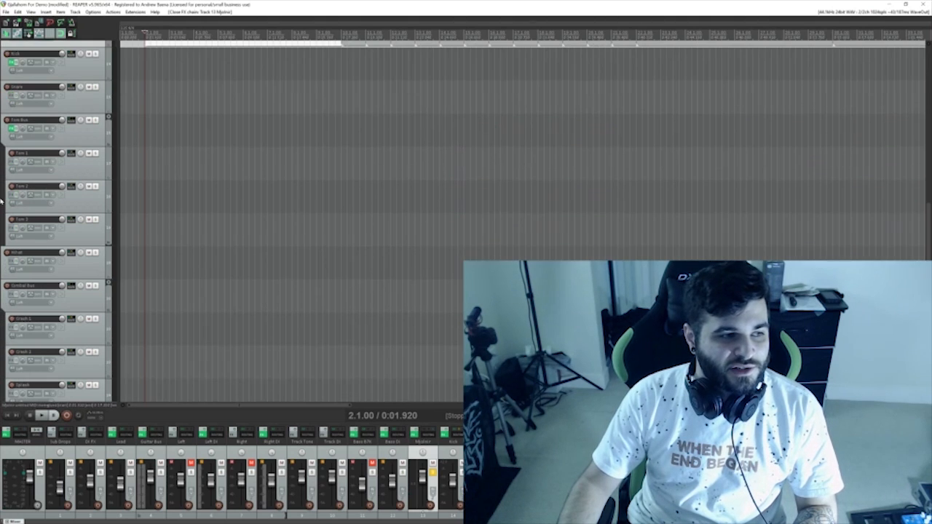
scroll(1, 201, up, 4)
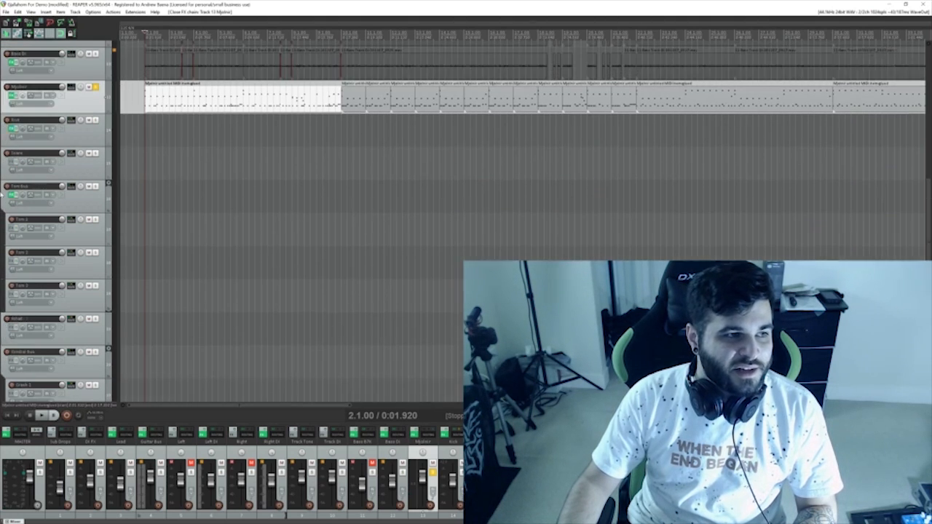
click(166, 142)
scroll(165, 142, up, 3)
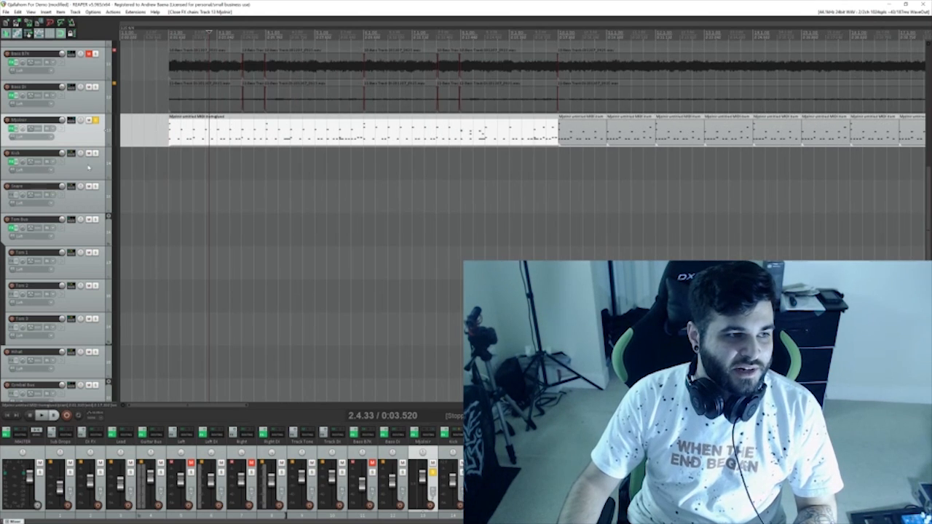
click(38, 161)
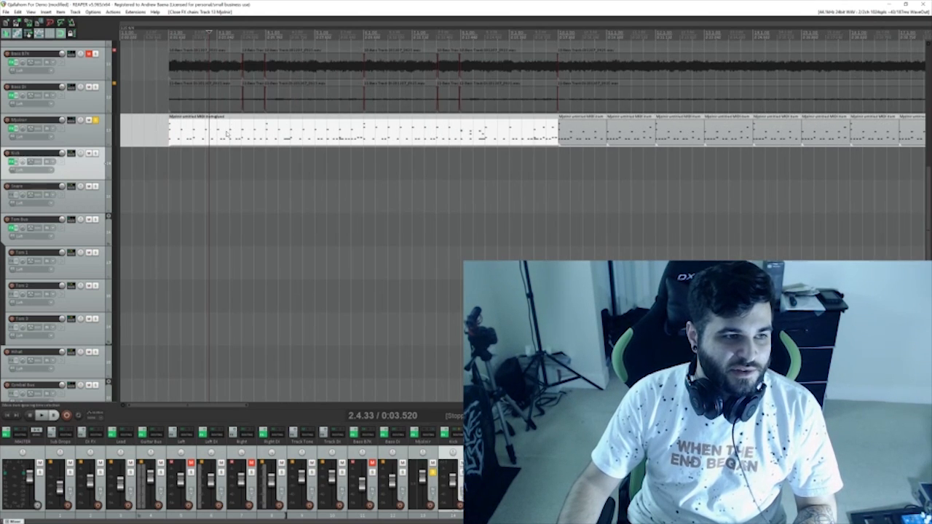
click(86, 206)
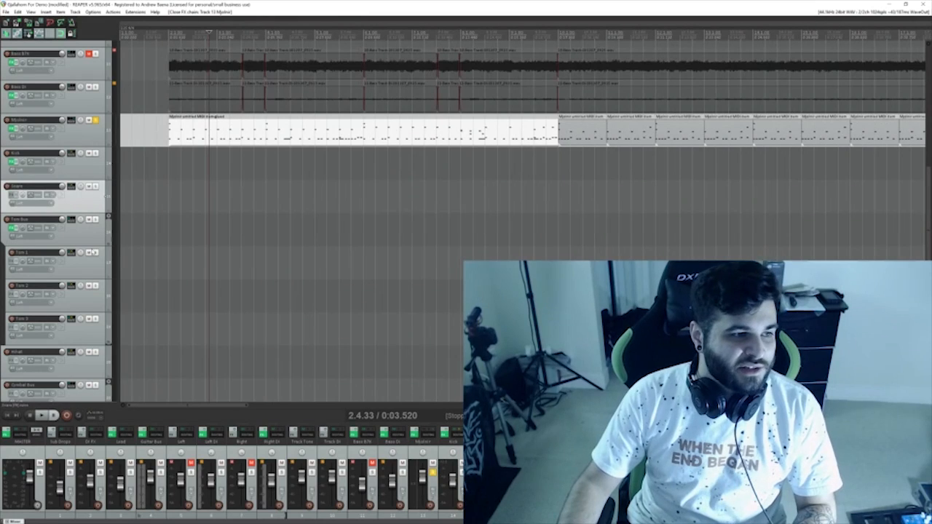
click(95, 235)
click(87, 267)
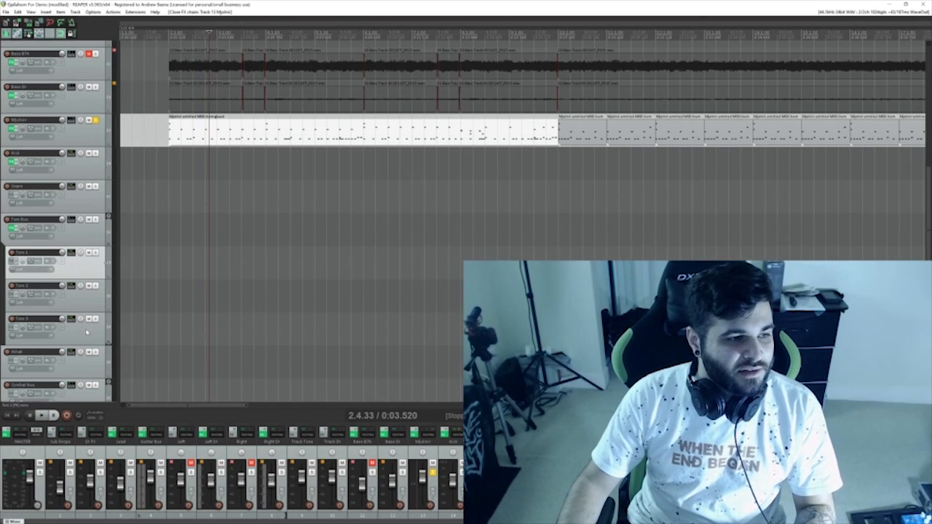
shift+click(86, 332)
Step: Look over the hi-hat, cymbal and room tracks below the toms and compare them with the Mjolnir MIDI track
scroll(2, 235, down, 7)
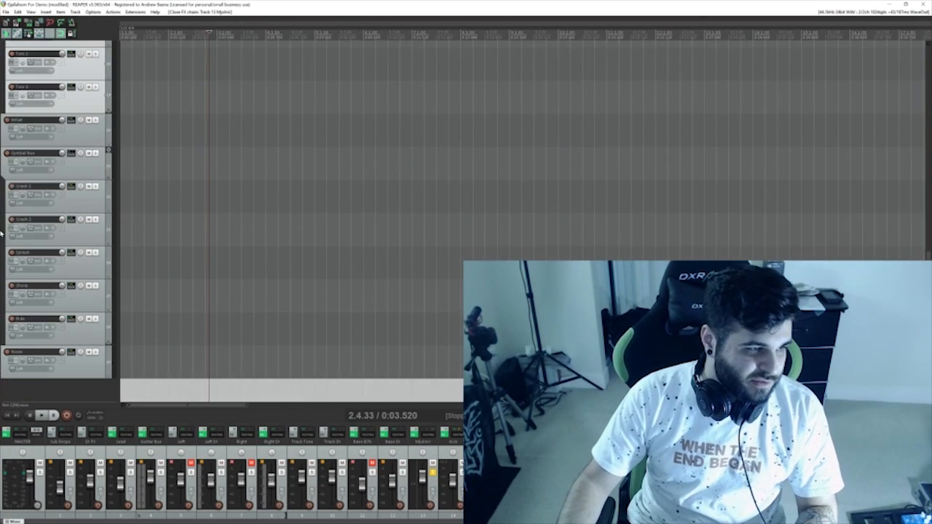
scroll(2, 240, up, 9)
scroll(2, 283, down, 5)
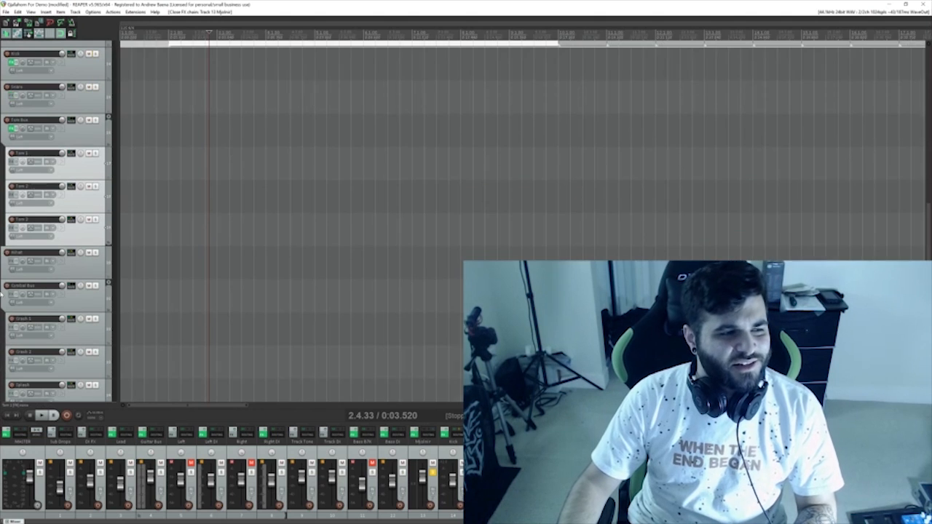
scroll(2, 335, down, 3)
scroll(2, 350, up, 9)
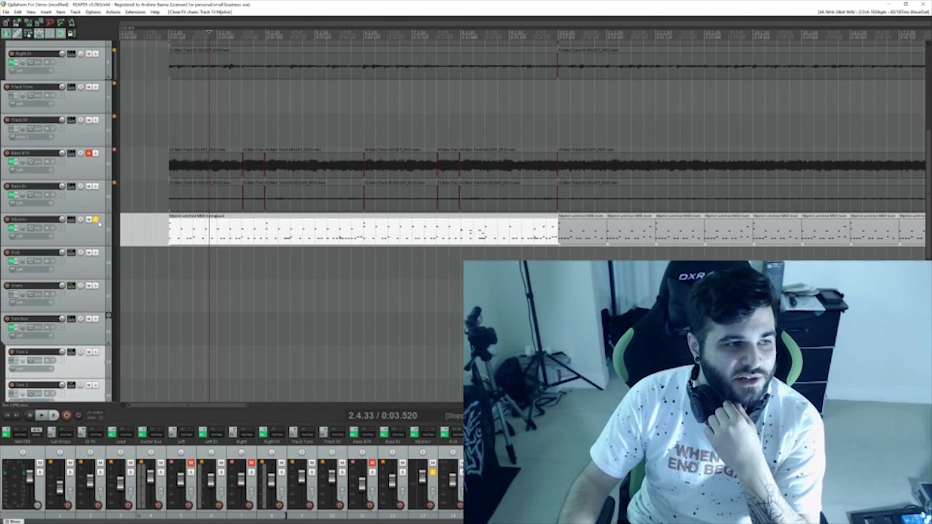
Step: Unsolo the Mjolnir track and select the Left, Left DI, Right, Right DI and Guitar Bus tracks in turn
click(95, 219)
scroll(4, 203, up, 7)
scroll(95, 193, down, 3)
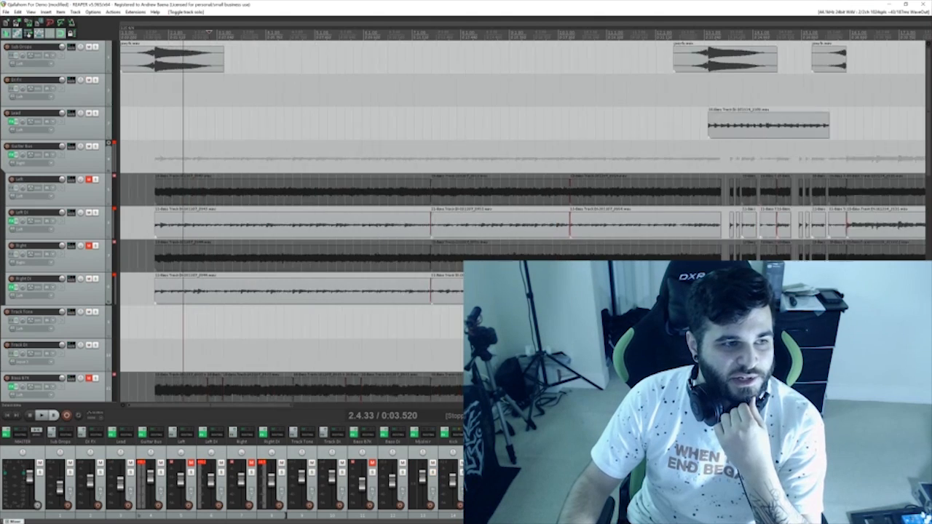
click(92, 199)
click(91, 228)
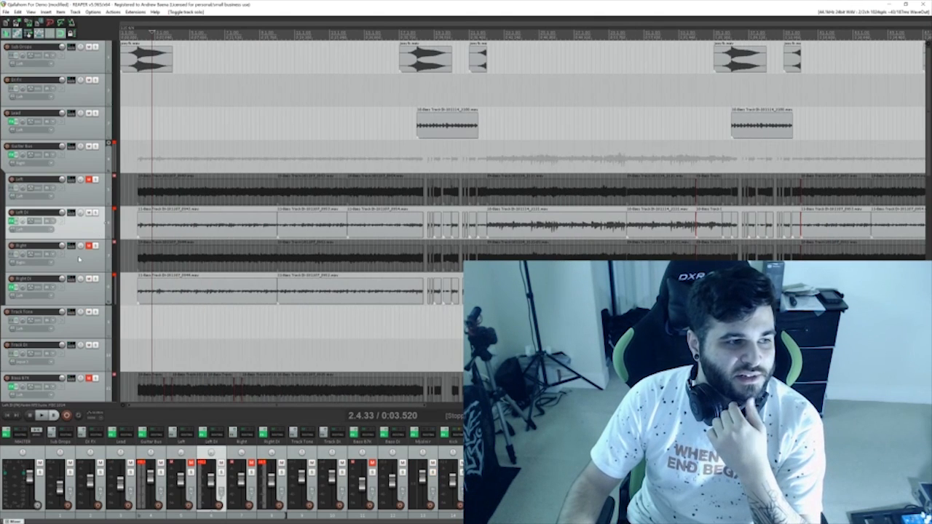
click(89, 260)
click(87, 292)
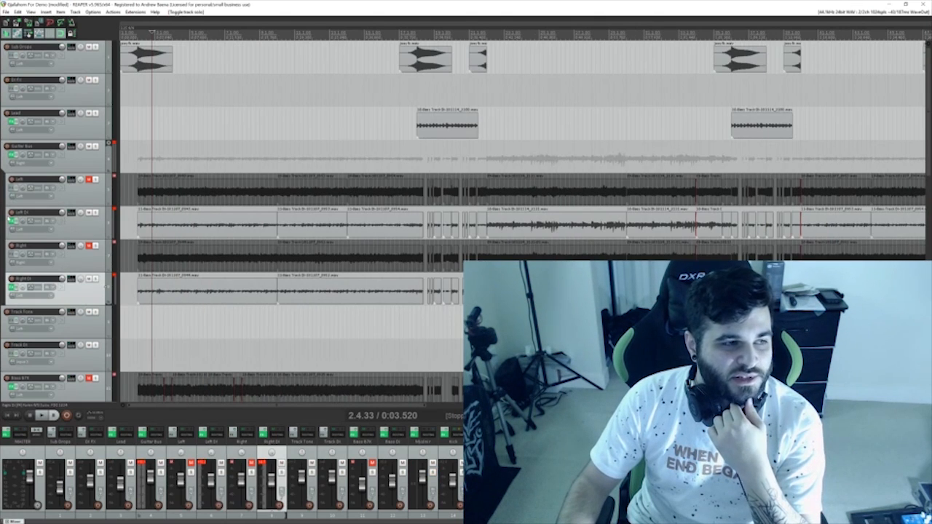
click(67, 155)
Step: Review the Bass B7K, Bass DI and Mjolnir tracks in turn, continuing down through the drum output tracks
scroll(73, 189, down, 4)
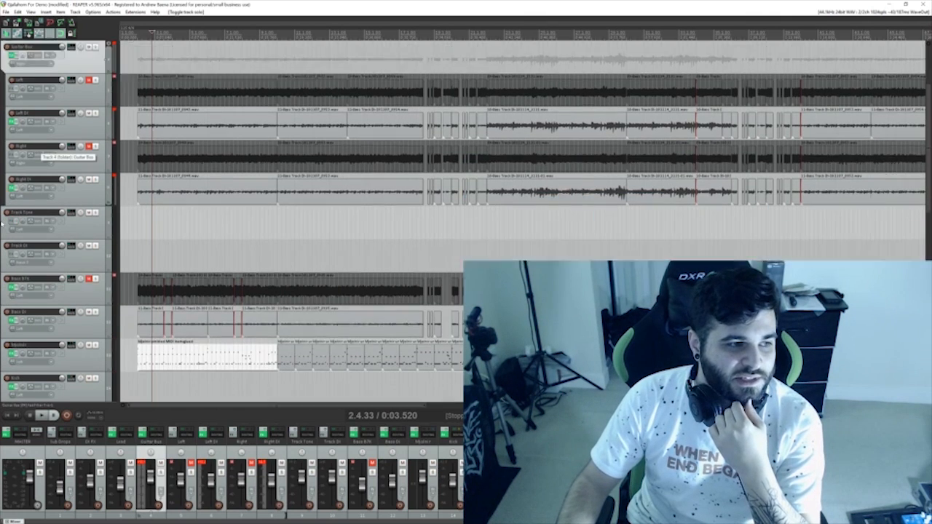
scroll(84, 237, down, 2)
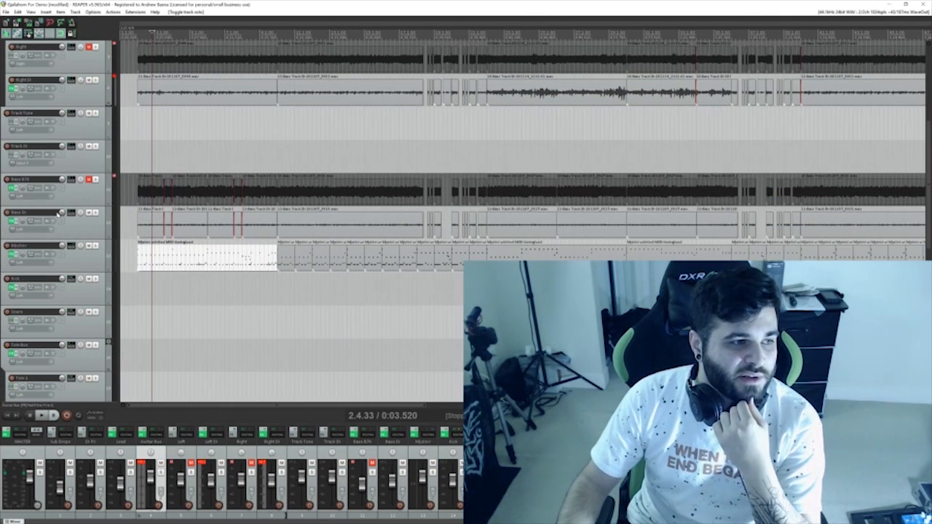
click(99, 194)
click(69, 231)
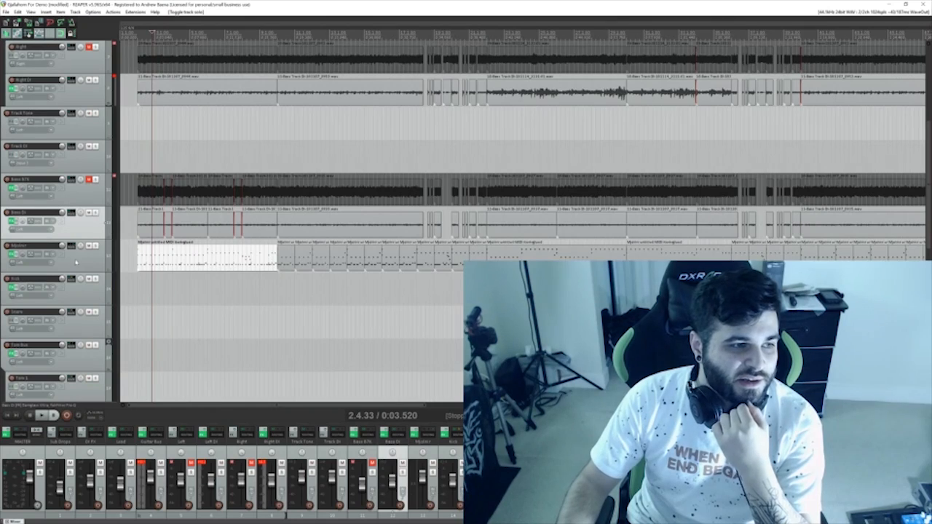
click(87, 261)
scroll(72, 270, down, 4)
scroll(3, 291, down, 5)
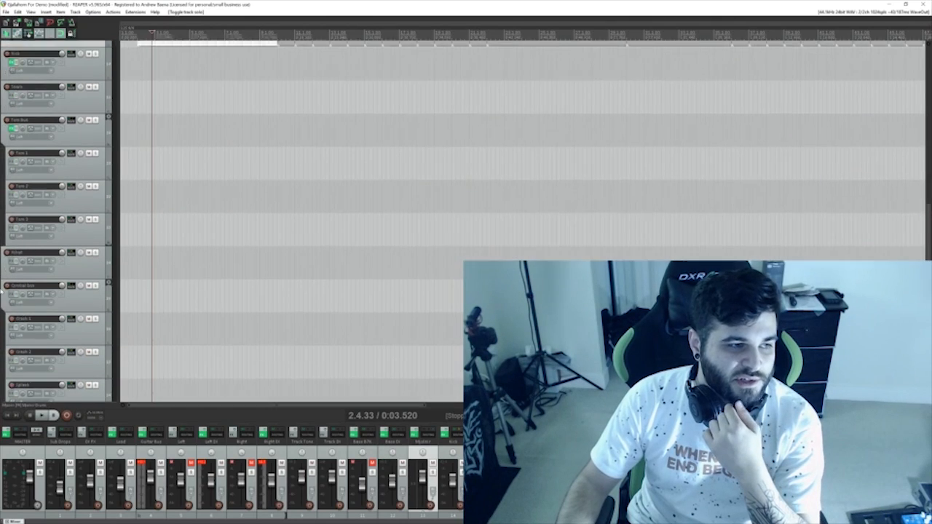
Step: Review the whole song arrangement and select the Lead, DI FX and Sub Drops tracks in turn
scroll(3, 277, up, 14)
scroll(2, 269, up, 1)
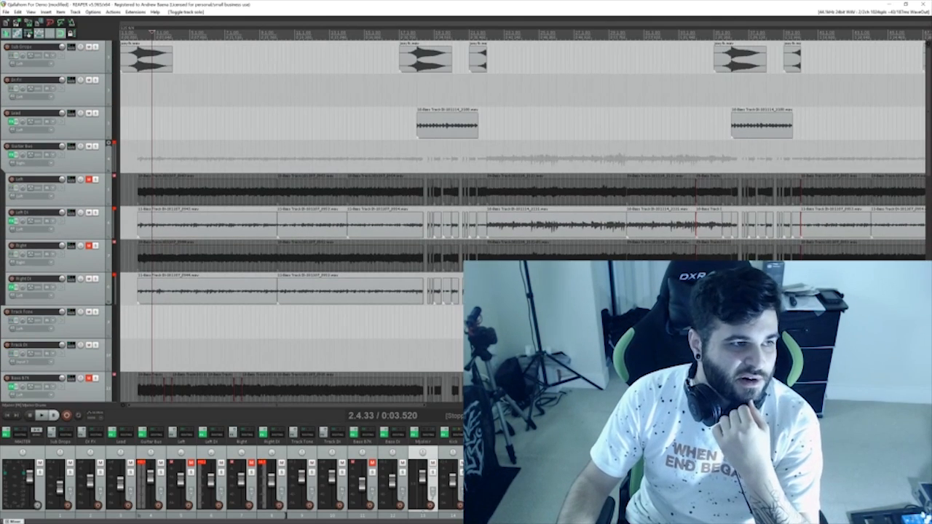
scroll(292, 321, down, 3)
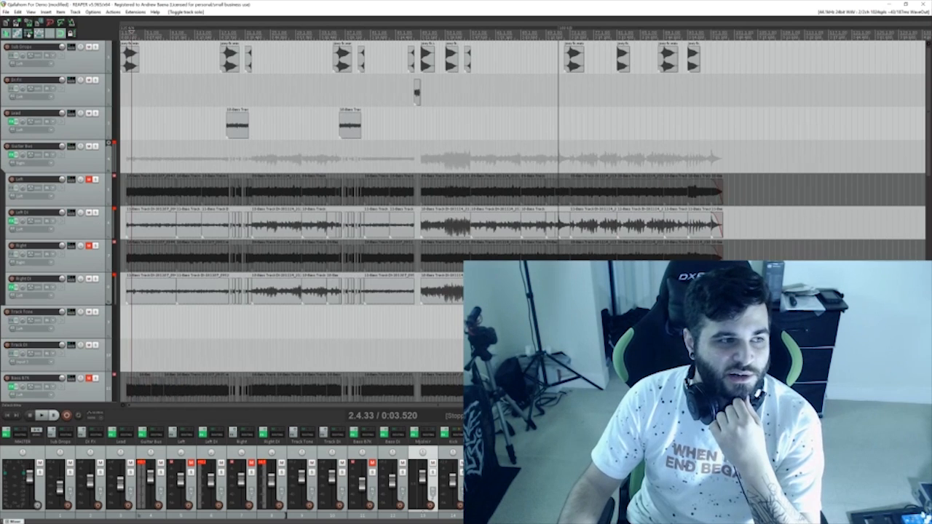
click(81, 125)
click(80, 99)
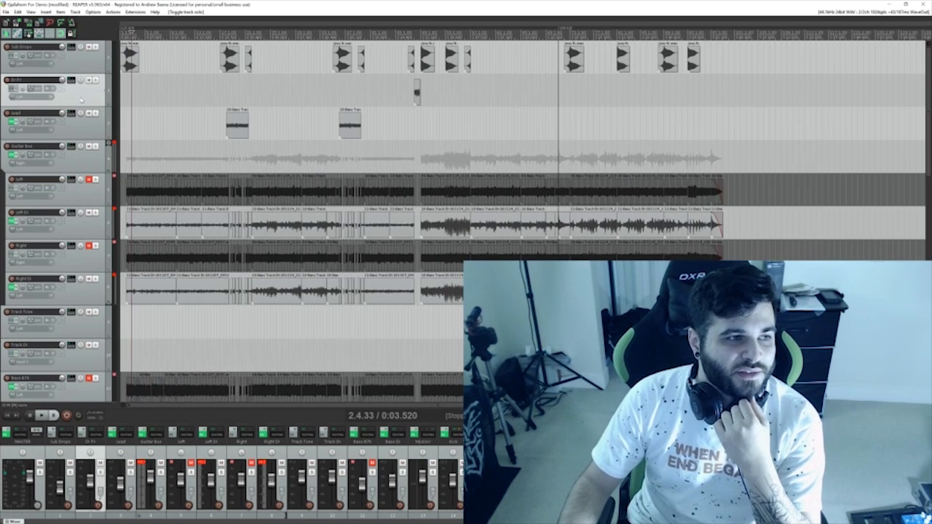
click(89, 68)
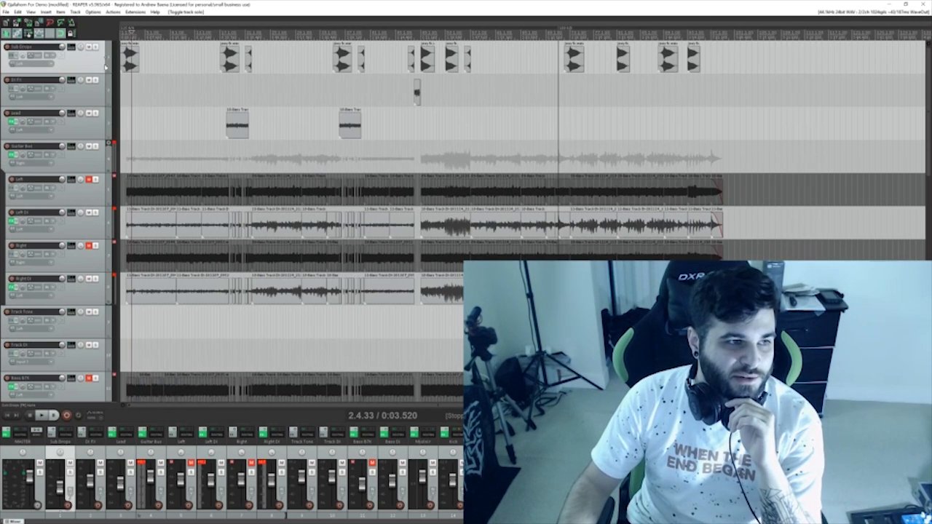
Step: Select the first Sub Drops clip and examine its waveform and the clip placement across the song
scroll(161, 69, up, 4)
click(149, 64)
scroll(149, 64, up, 3)
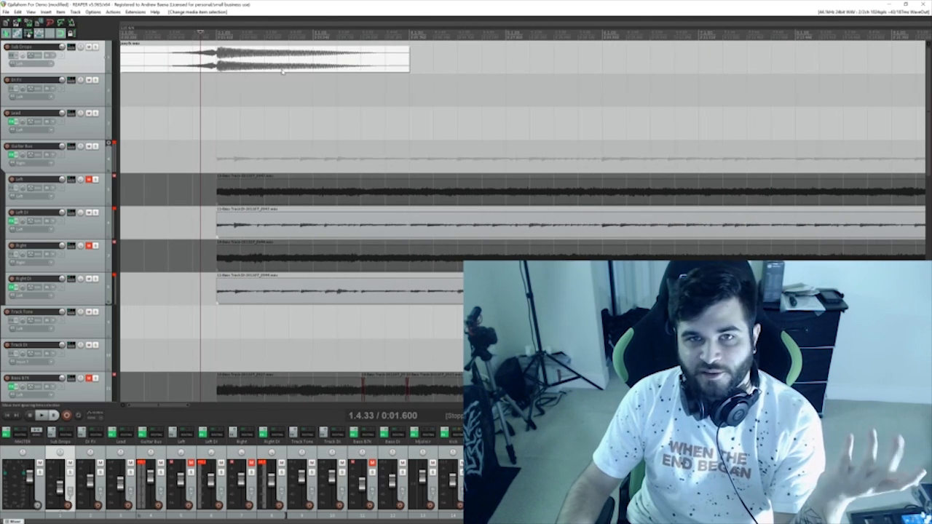
scroll(283, 72, down, 5)
scroll(283, 72, down, 2)
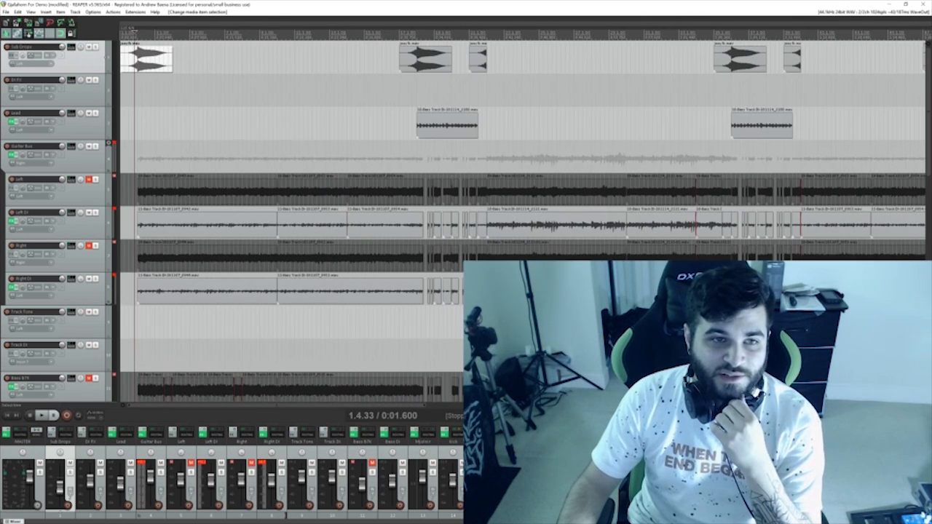
scroll(552, 66, up, 4)
scroll(551, 67, down, 3)
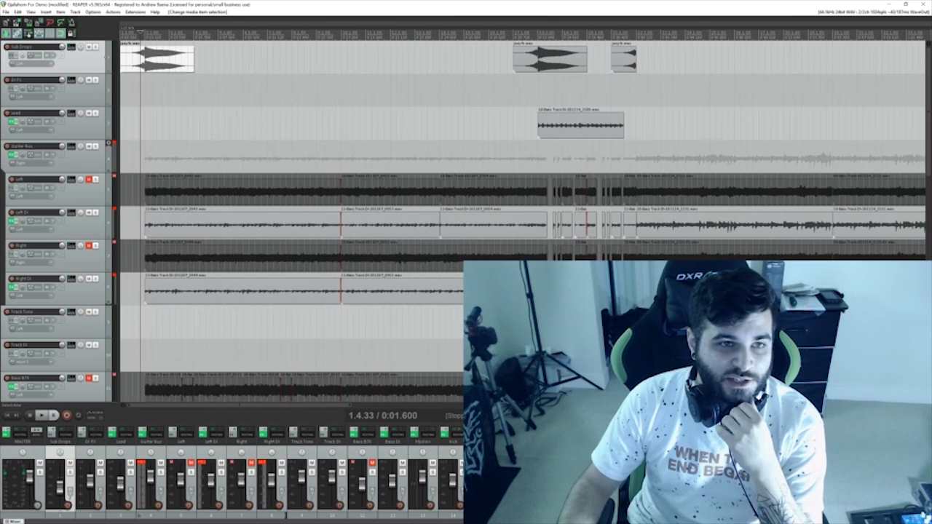
scroll(552, 67, down, 4)
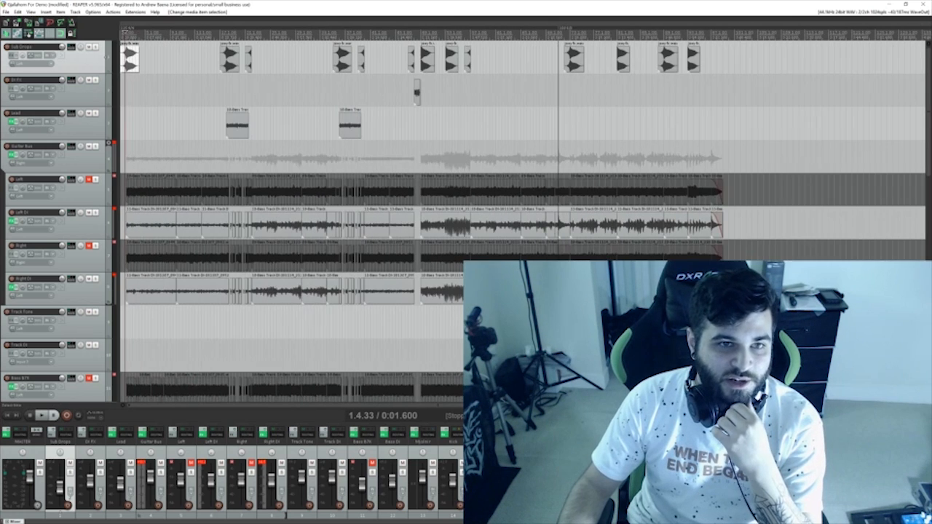
Step: Select the only clip on the DI FX track at bar 48 and play it in the mix
click(97, 96)
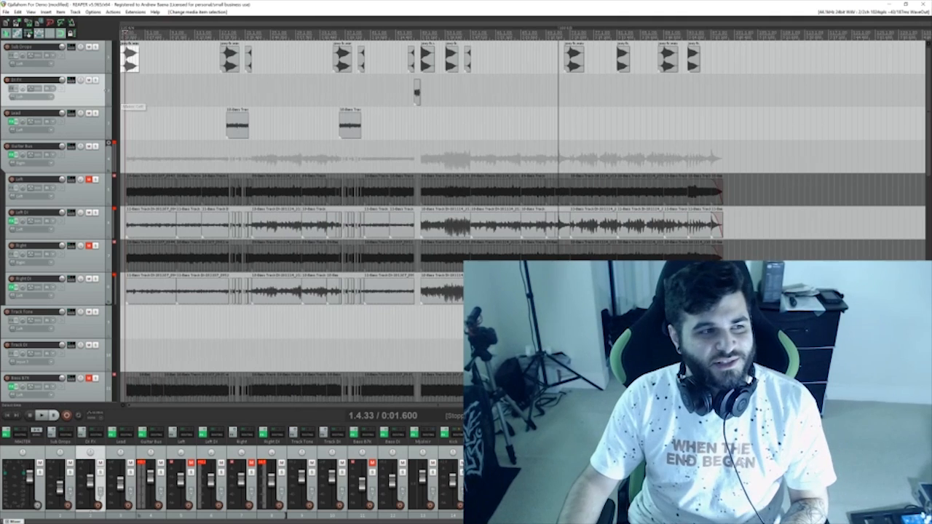
click(416, 93)
scroll(416, 92, up, 4)
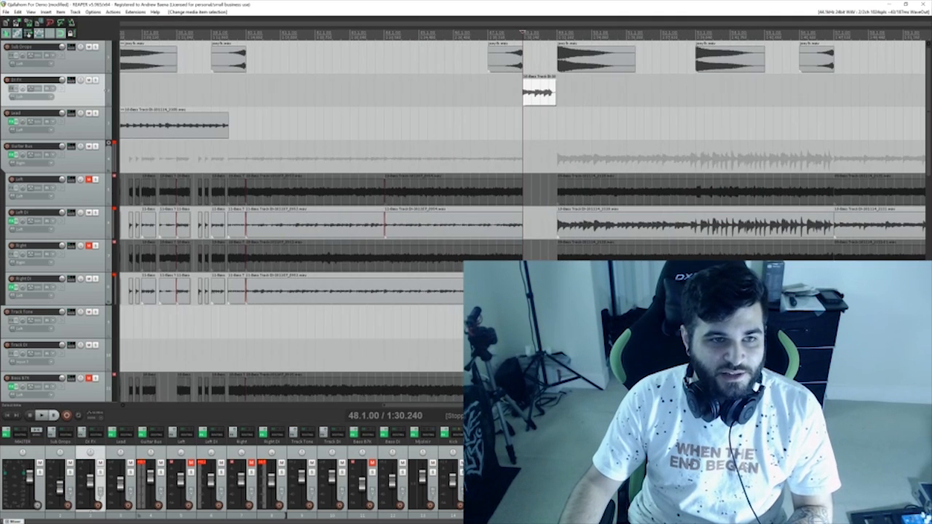
key(space)
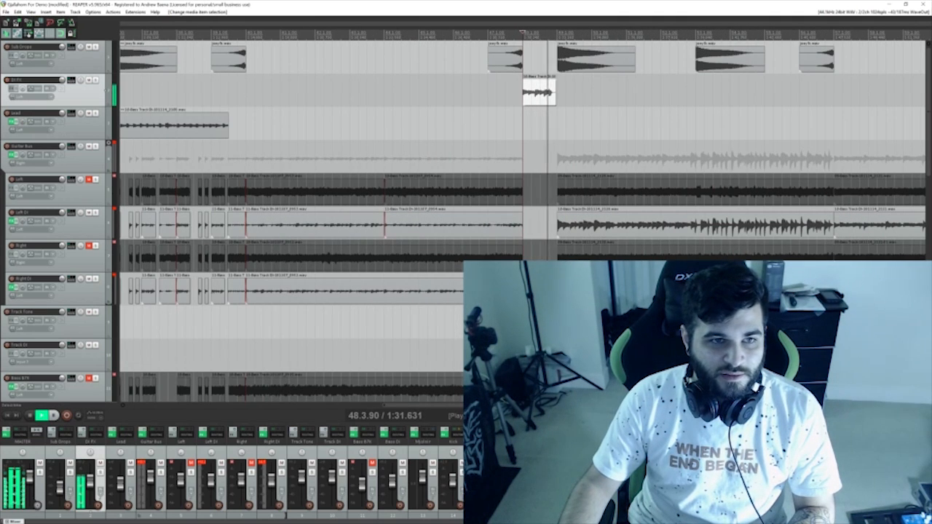
key(space)
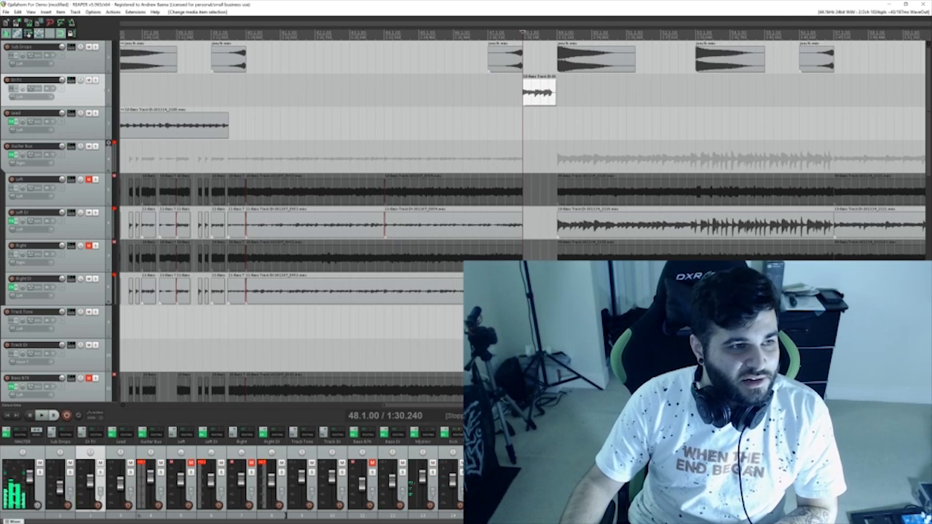
Step: Find the first Lead clip near bar 18 in the arrangement and select it
scroll(350, 131, down, 4)
click(147, 92)
scroll(147, 93, up, 5)
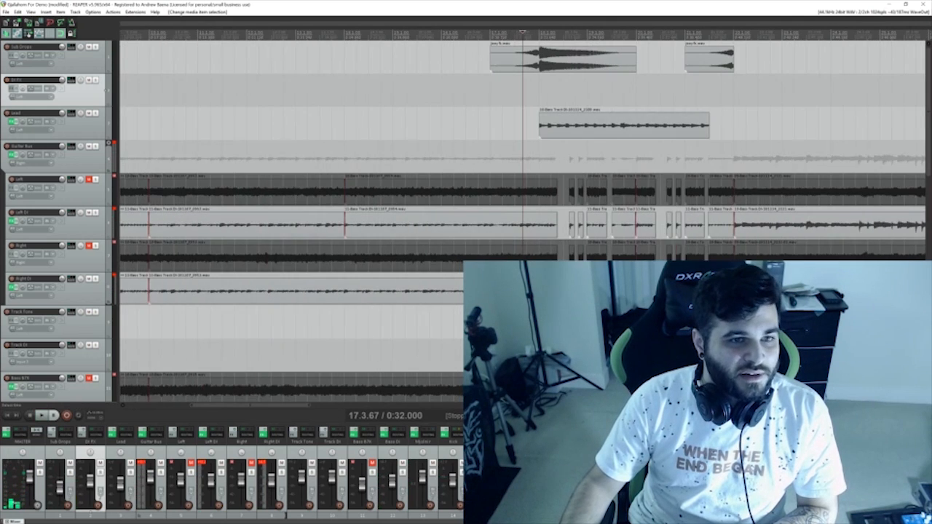
scroll(147, 92, down, 3)
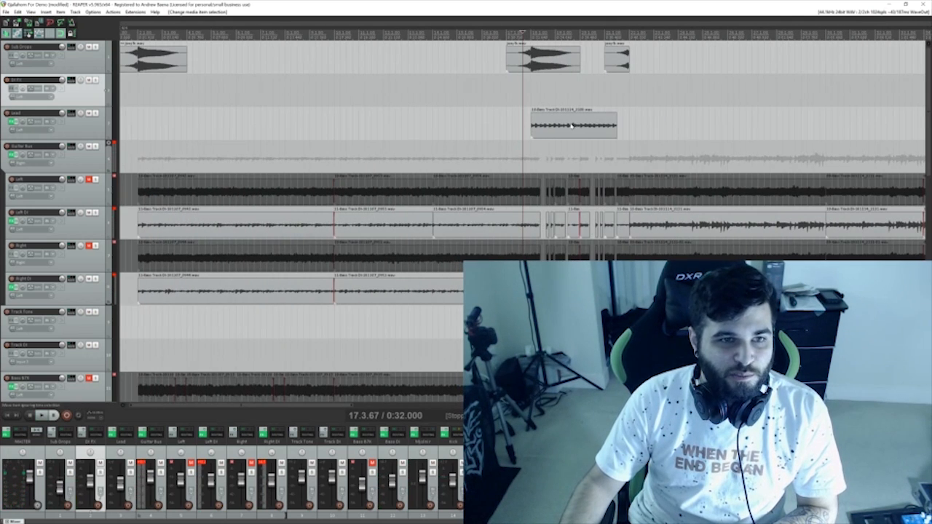
click(572, 125)
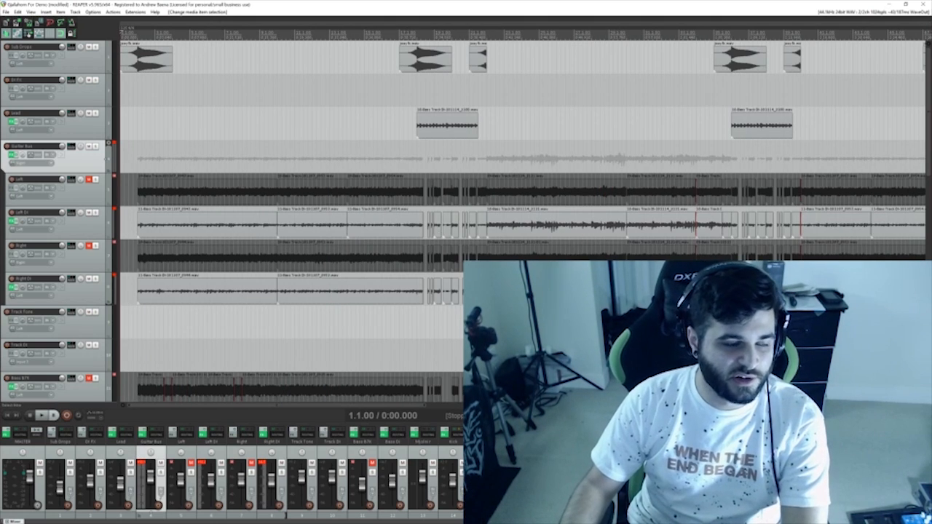
Step: Select the Guitar Bus, the first Left clip and the first Left DI clip in turn at the song's start
scroll(307, 218, up, 3)
click(154, 159)
scroll(409, 224, up, 3)
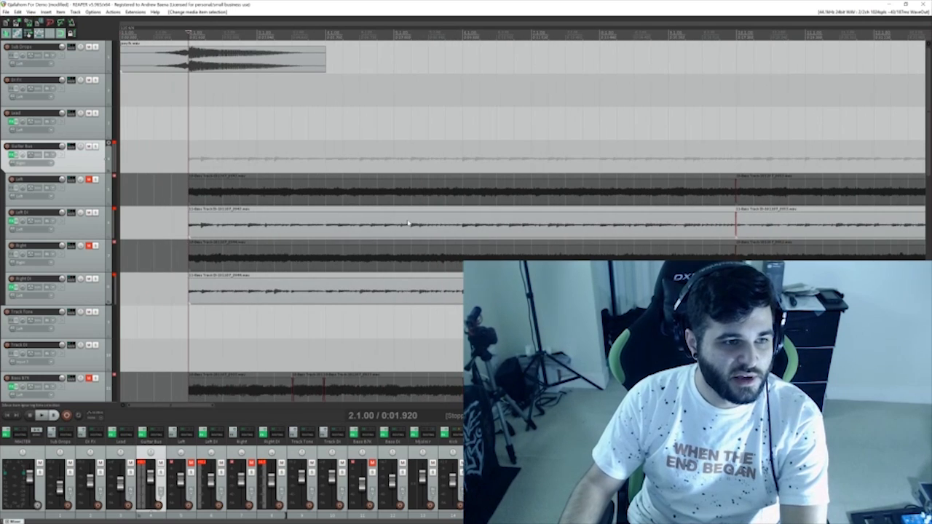
click(281, 196)
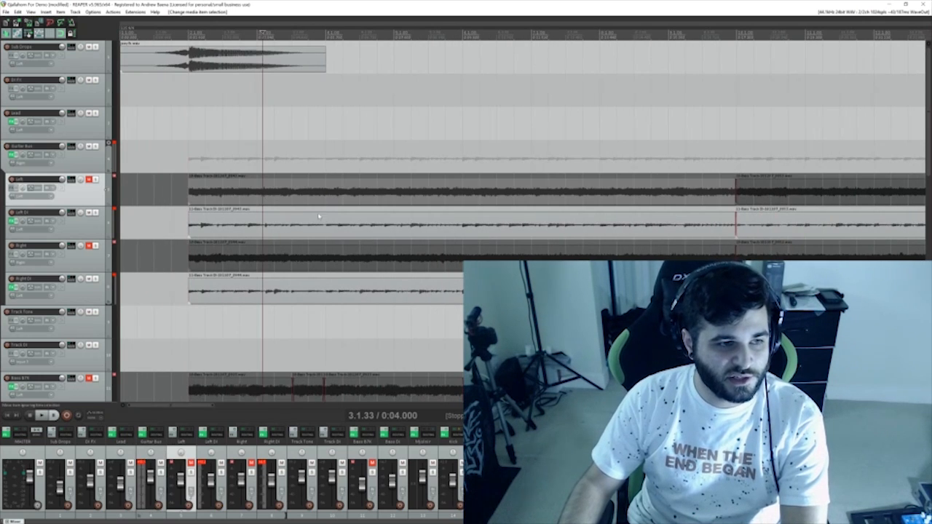
click(250, 230)
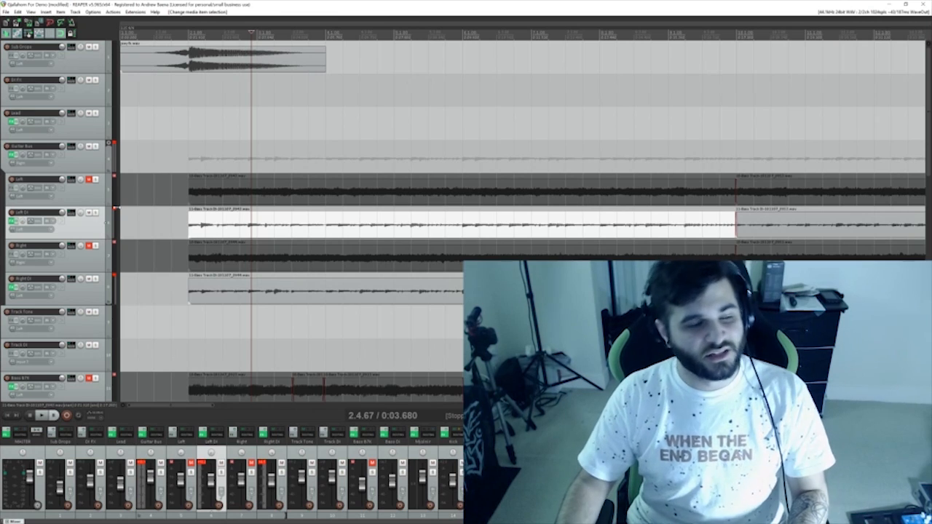
Step: Compare the rendered and DI guitar tracks by selecting Left, then Right, both together, and finally Left DI
click(91, 195)
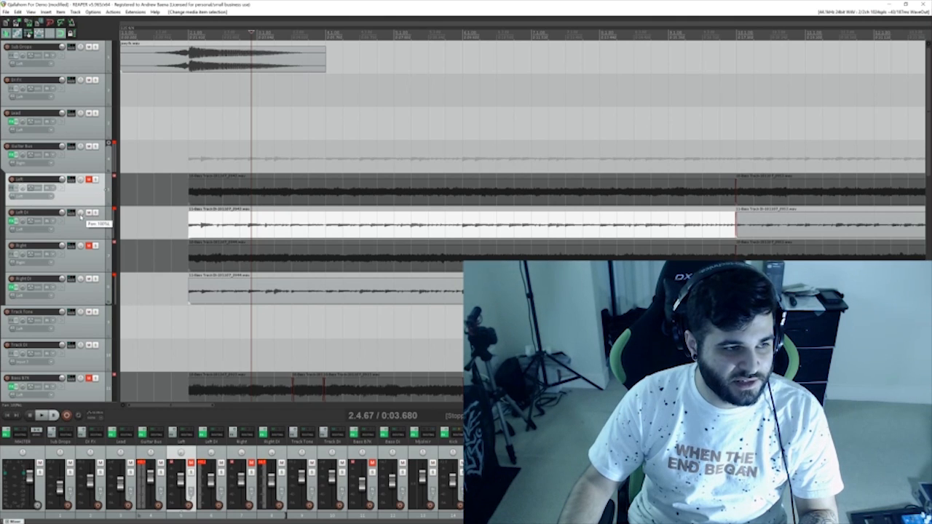
click(87, 267)
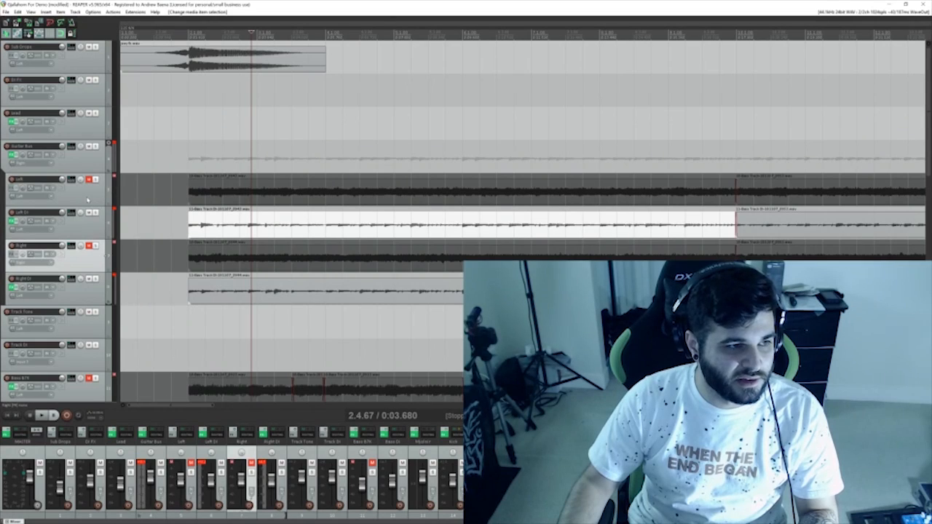
ctrl+click(87, 198)
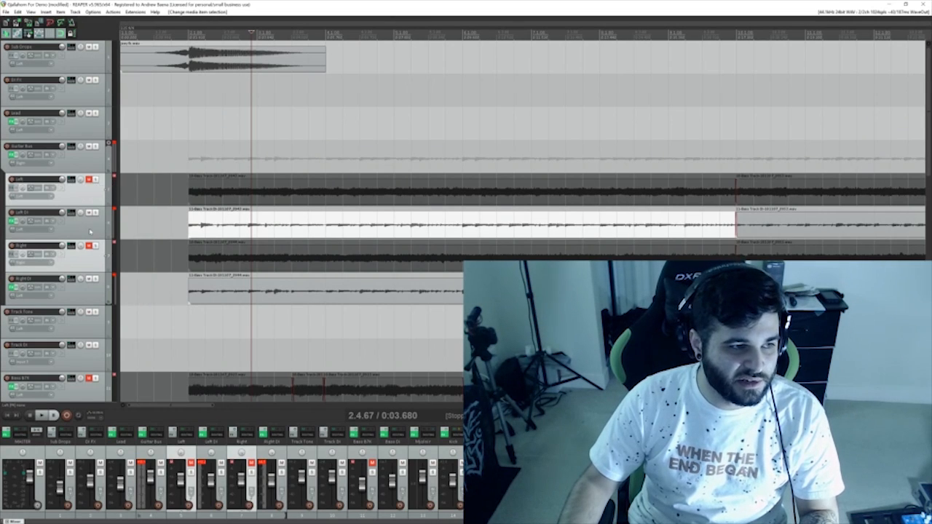
click(87, 222)
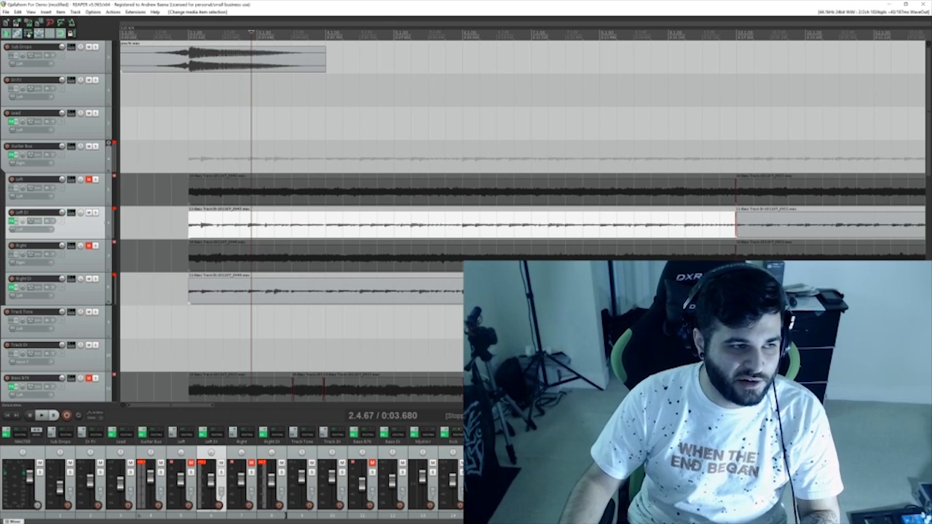
Step: Open the Fortin NTS Suite plugins of the Left DI and Right DI tracks and arrange their windows so both are visible
scroll(419, 216, down, 4)
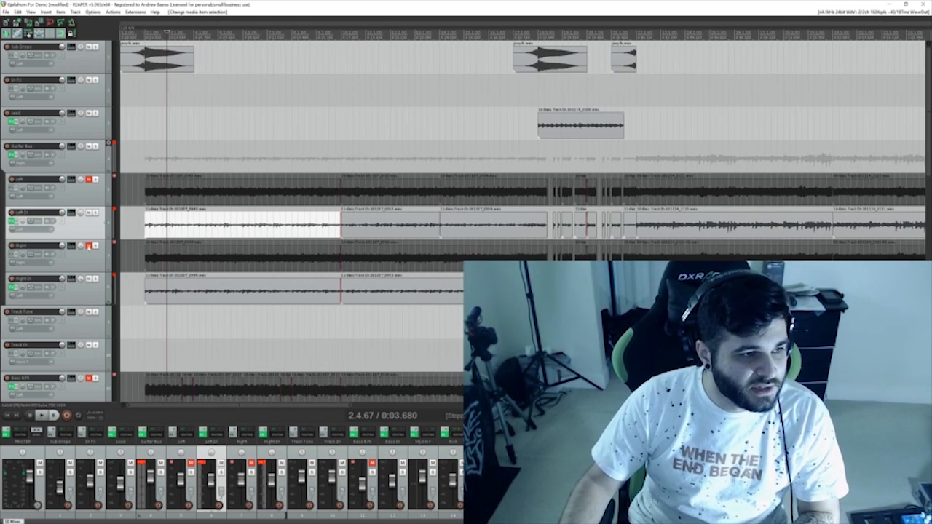
click(145, 158)
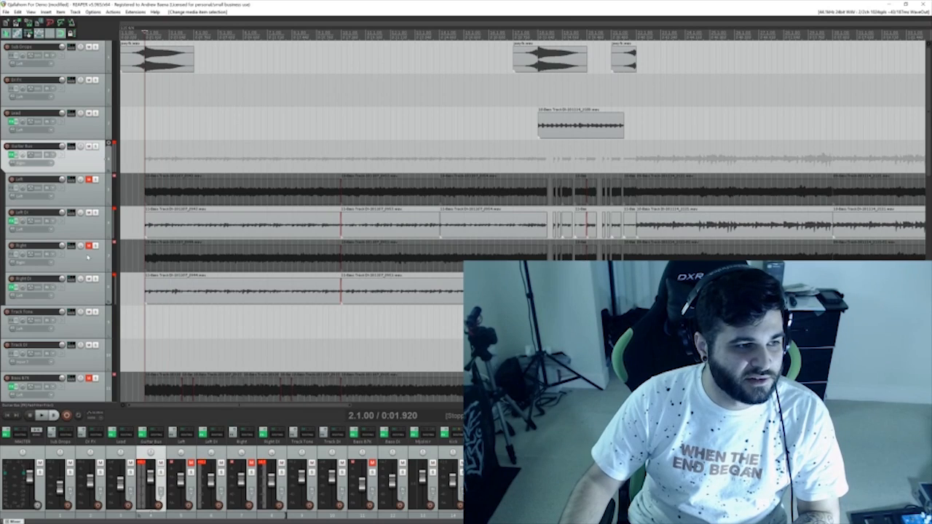
click(114, 288)
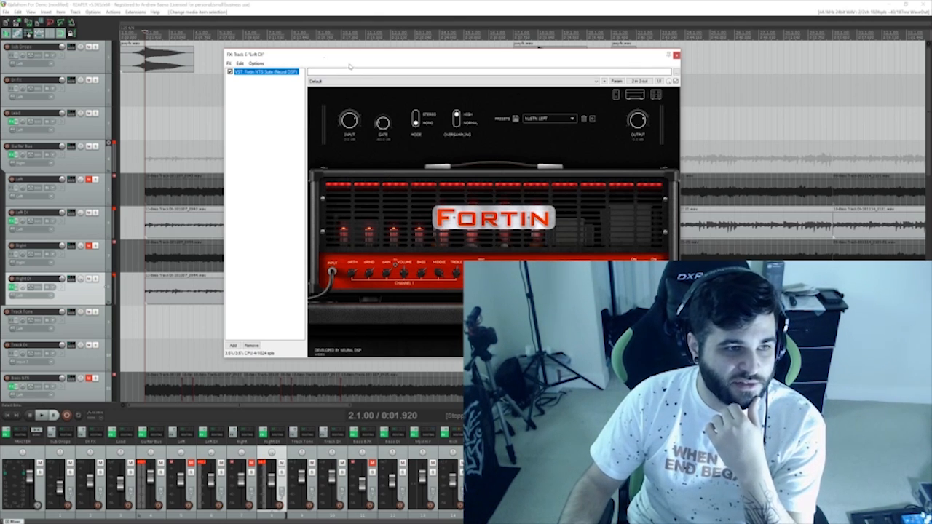
drag(349, 57, 422, 44)
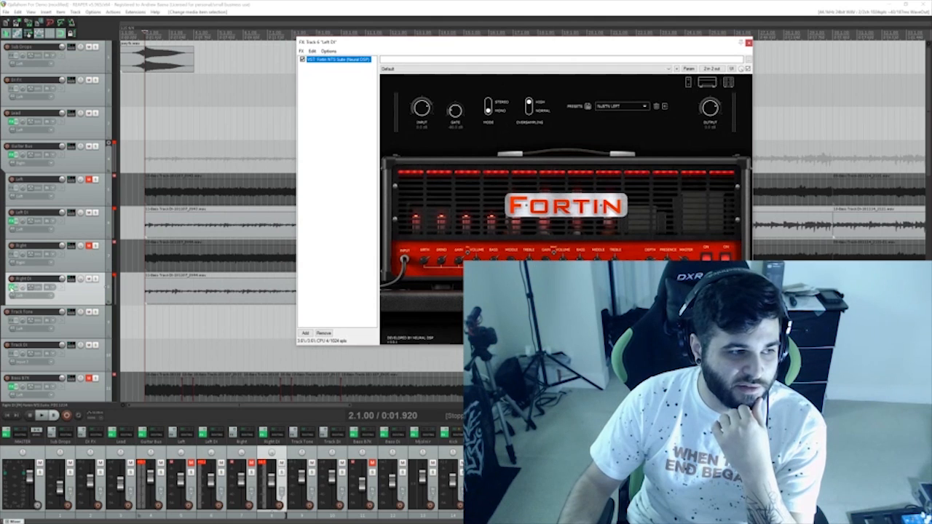
click(11, 287)
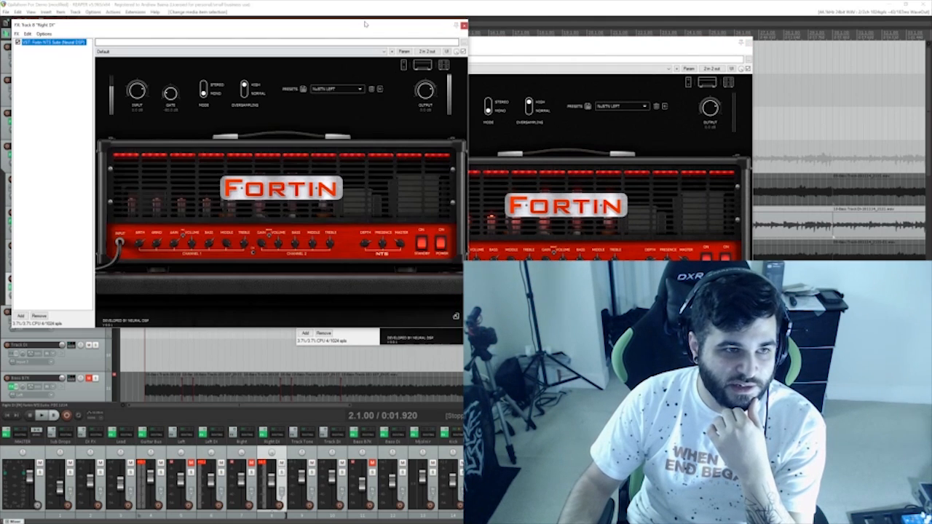
drag(365, 24, 743, 152)
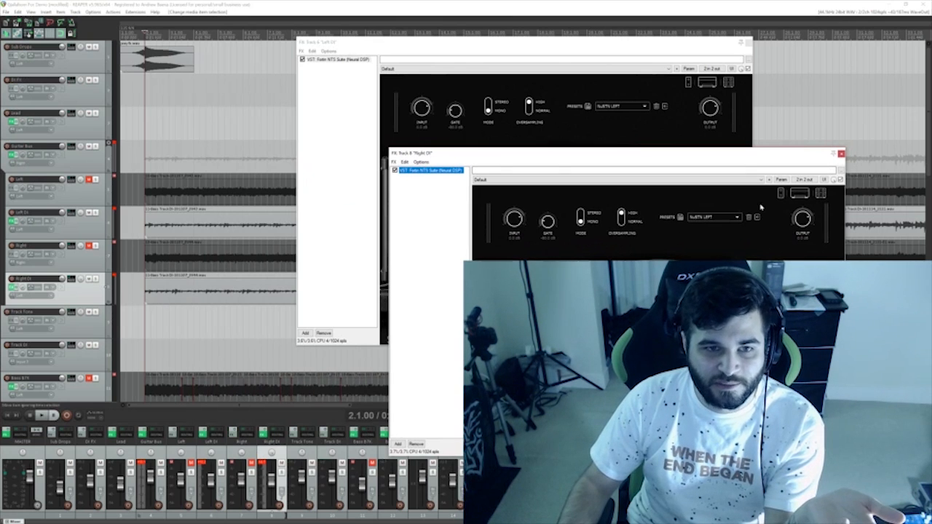
Step: View the cabinet and pedal sections of the Right DI amp plugin, and close both guitar FX windows
click(820, 193)
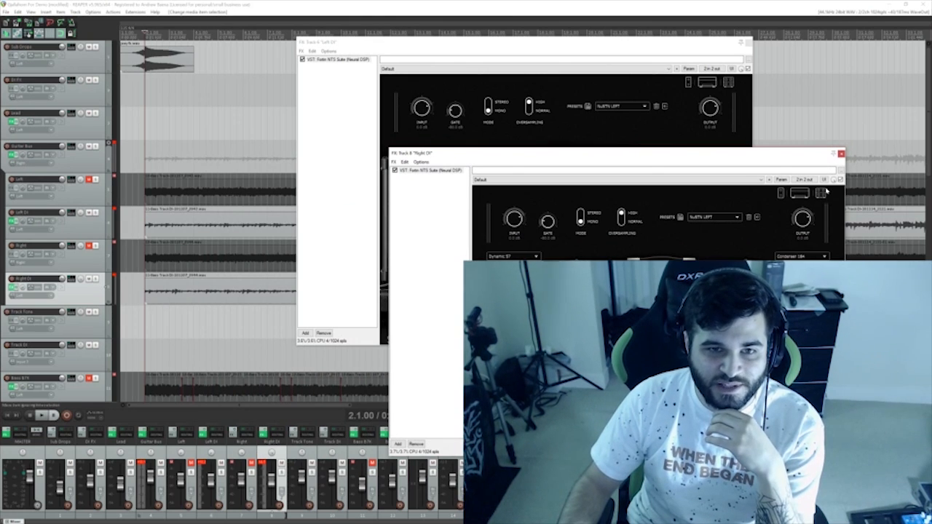
click(781, 195)
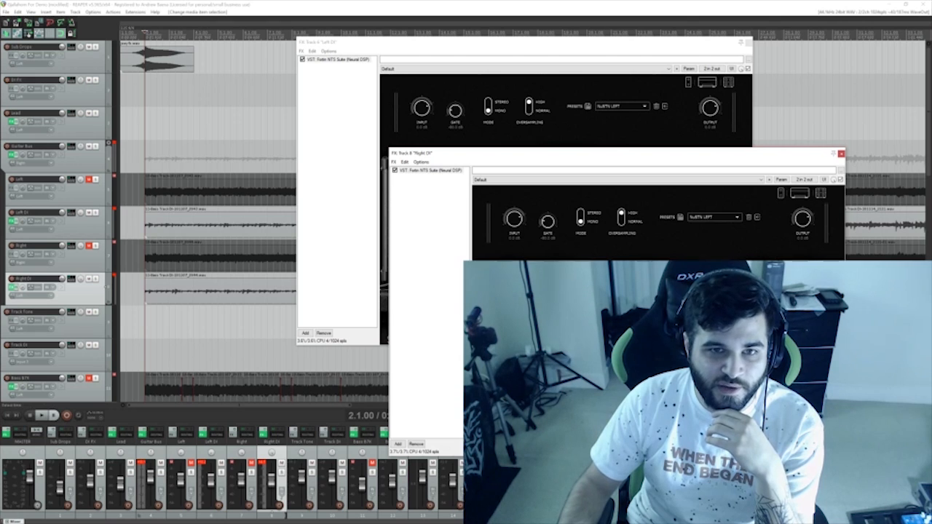
click(841, 154)
click(747, 43)
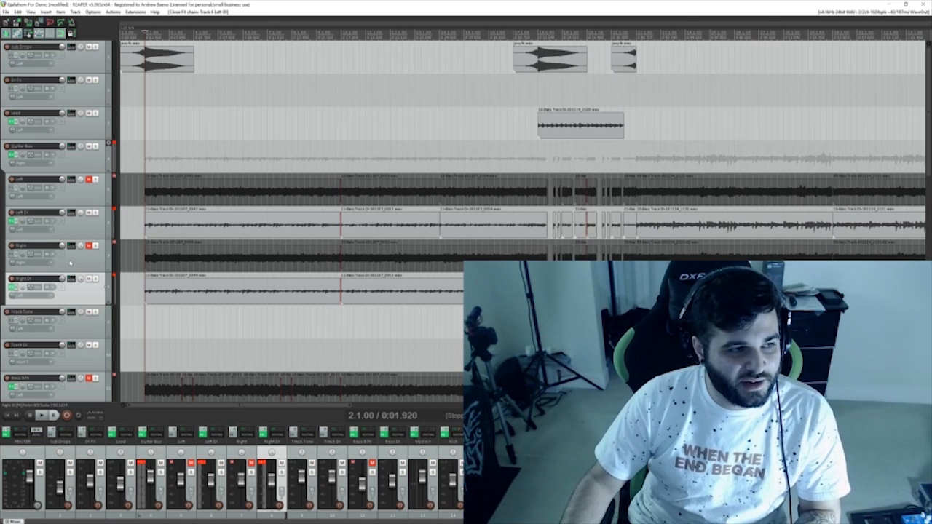
Step: Select the guitar tracks from Left to Right DI, then the Guitar Bus, and clear the guitar tracks' clip indicators
shift+click(89, 198)
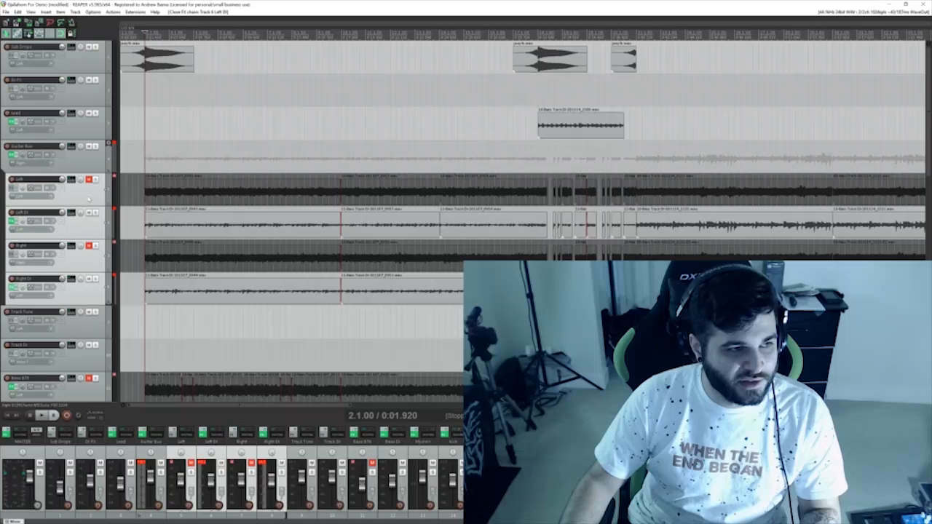
click(82, 157)
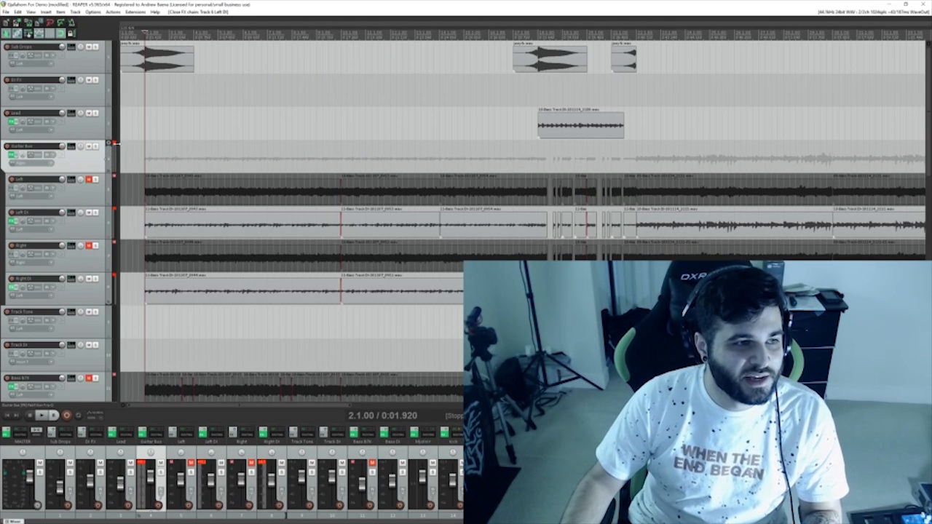
click(114, 145)
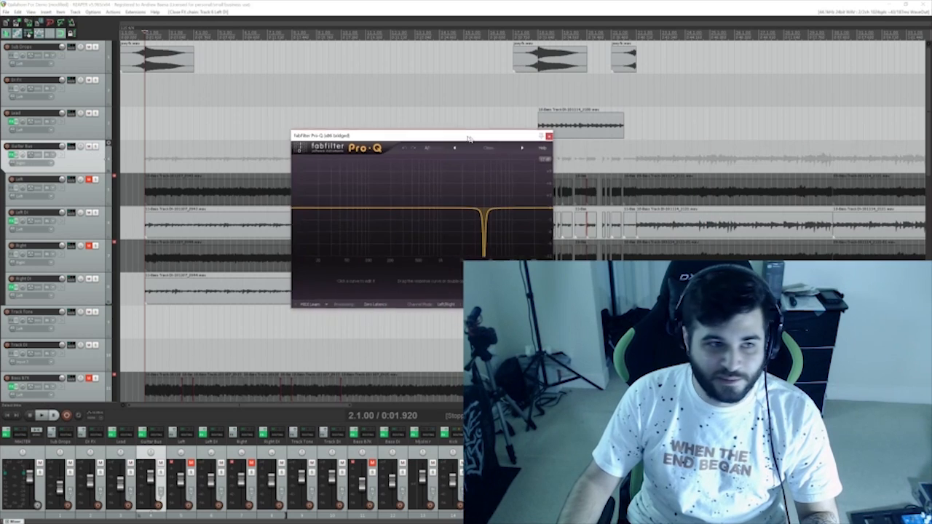
Step: Examine the narrow notch in the Guitar Bus FabFilter Pro-Q, moving its window aside, and close the EQ
drag(473, 140, 369, 115)
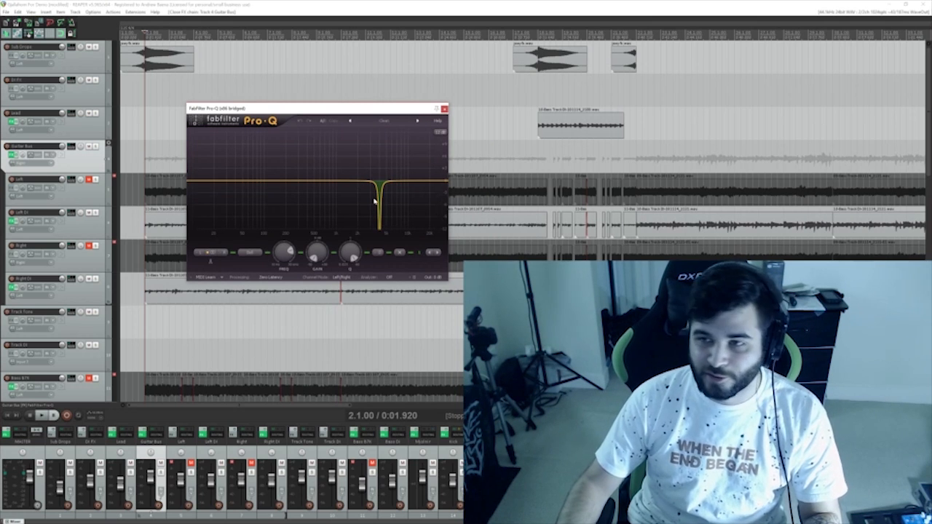
drag(360, 110, 244, 70)
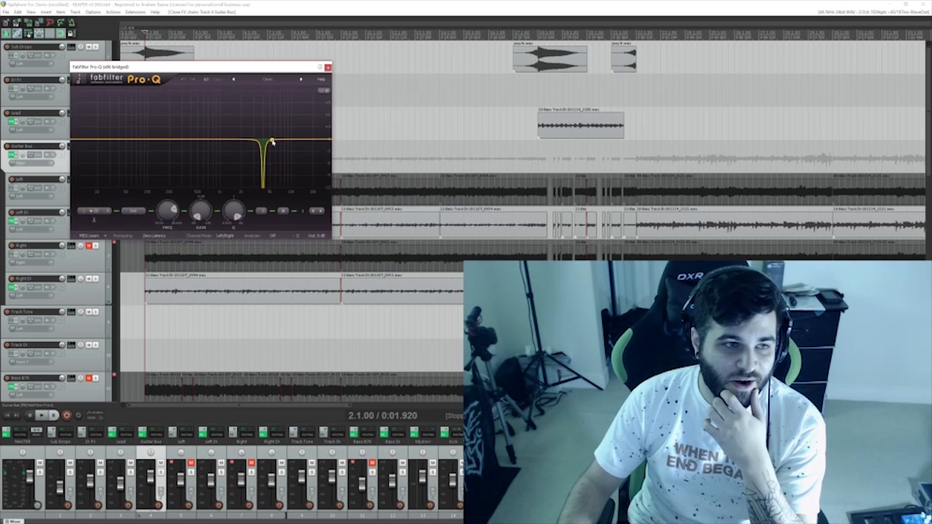
click(327, 68)
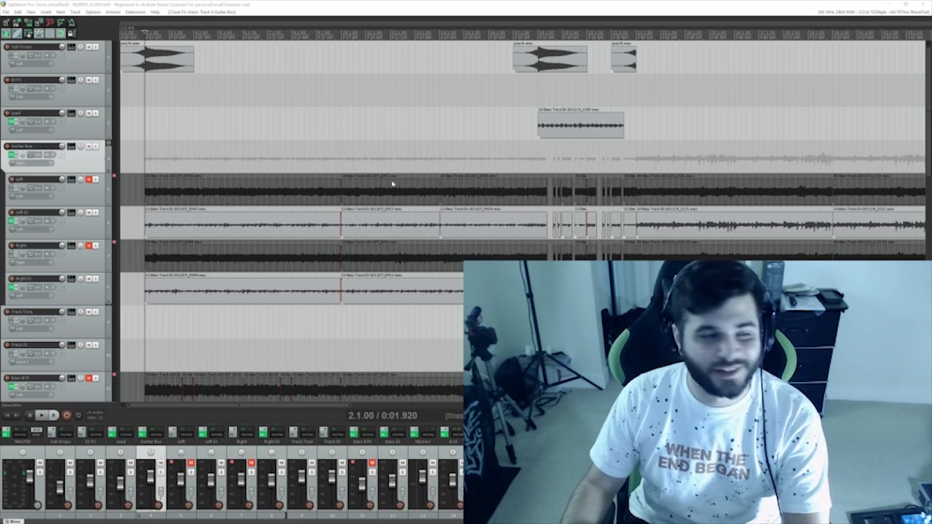
Step: Select the Bass B7K track and the first clip on the Bass DI track
scroll(2, 259, down, 4)
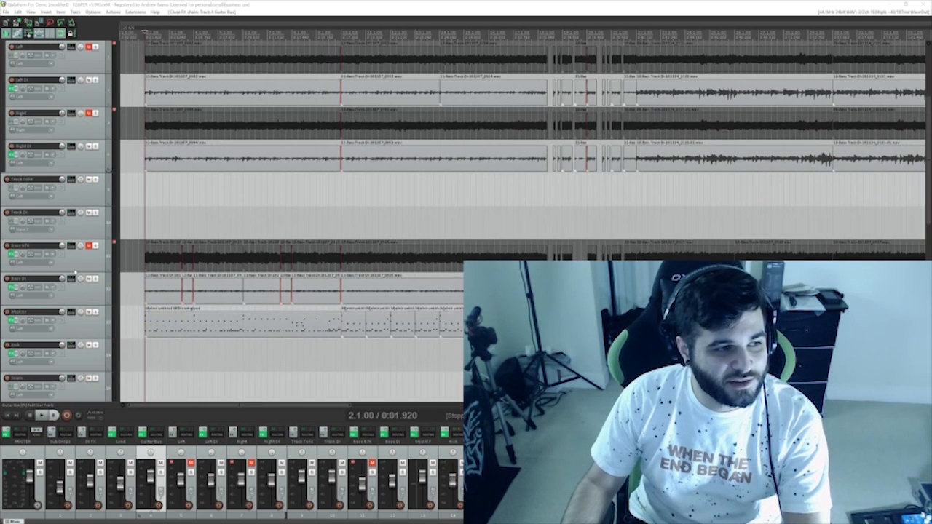
click(81, 266)
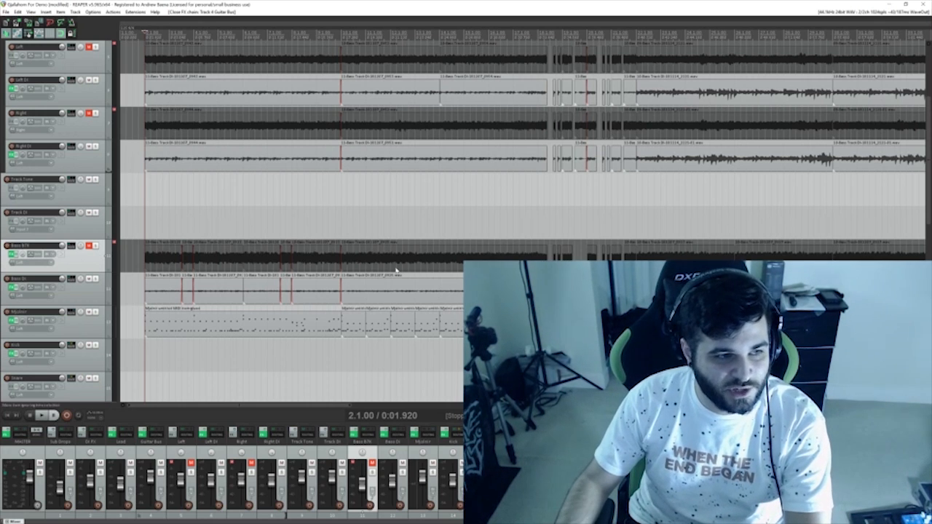
click(177, 292)
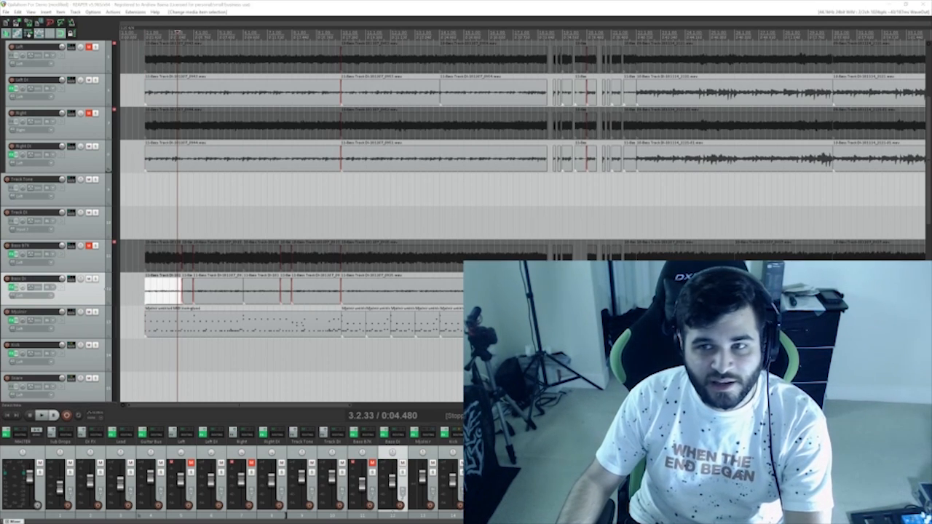
Step: Show the Darkglass Ultra plugin on the Bass DI track and examine its cabinet and Microtubes B7K Ultra pedal sections
drag(931, 131, 296, 149)
click(260, 167)
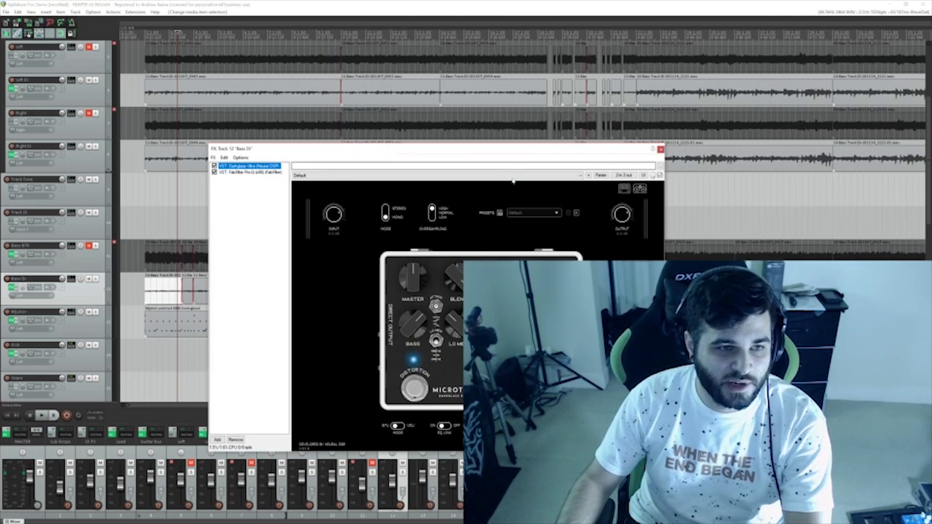
drag(469, 152, 299, 42)
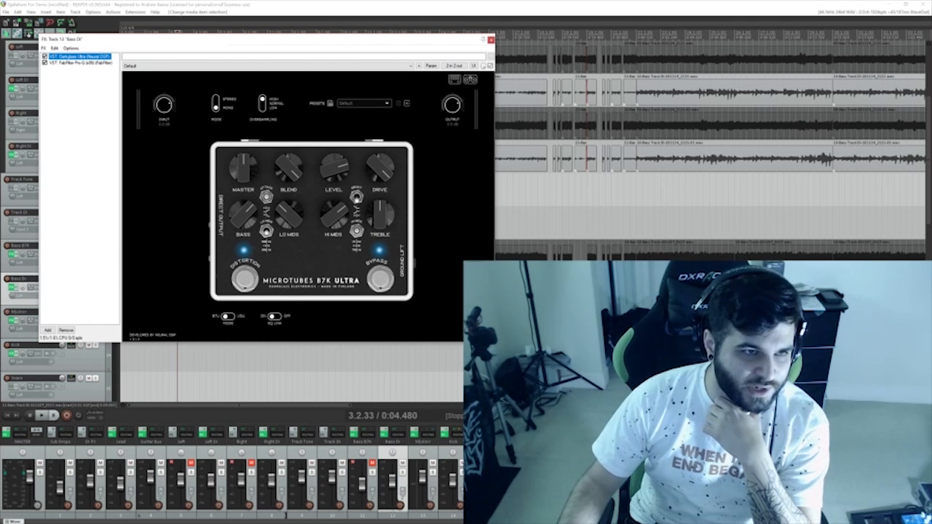
drag(350, 42, 328, 35)
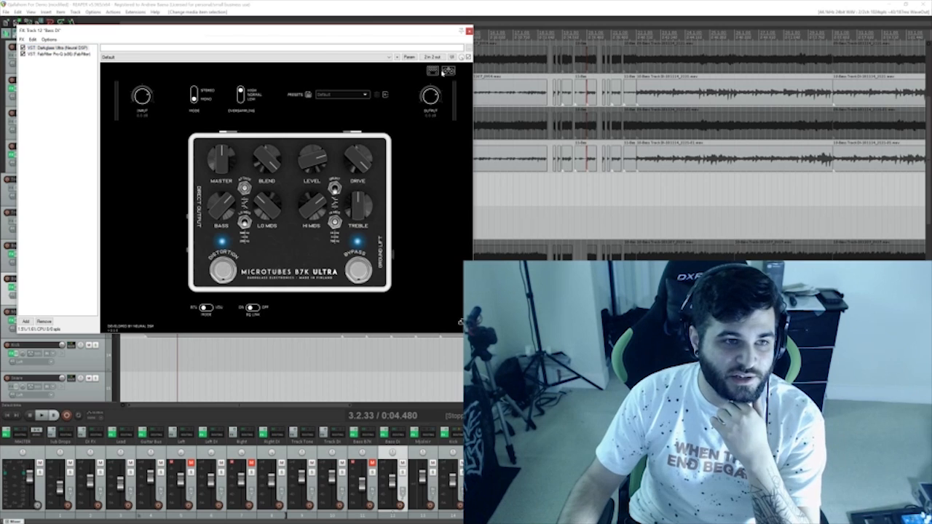
click(448, 70)
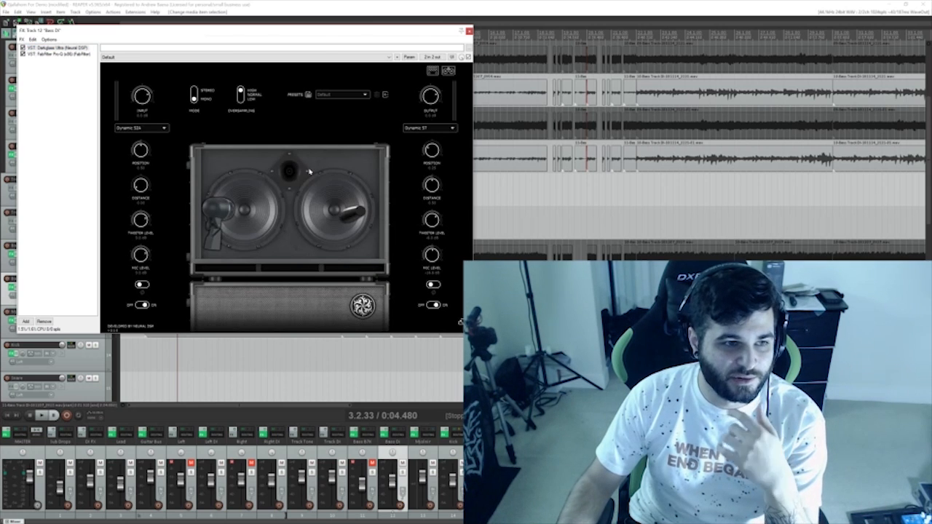
click(433, 70)
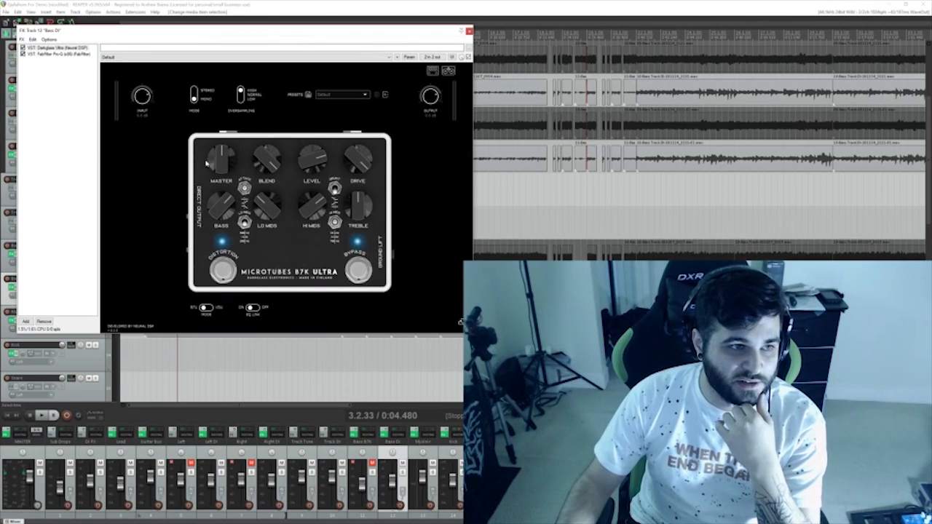
Step: Show the FabFilter Pro-Q in the Bass DI effects chain and move its EQ window clear of the chain window
click(57, 54)
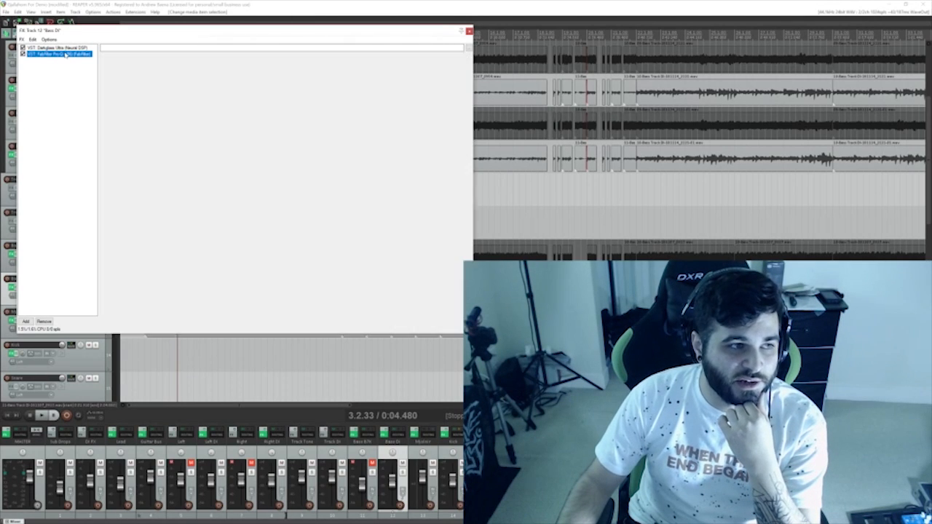
drag(457, 136, 260, 166)
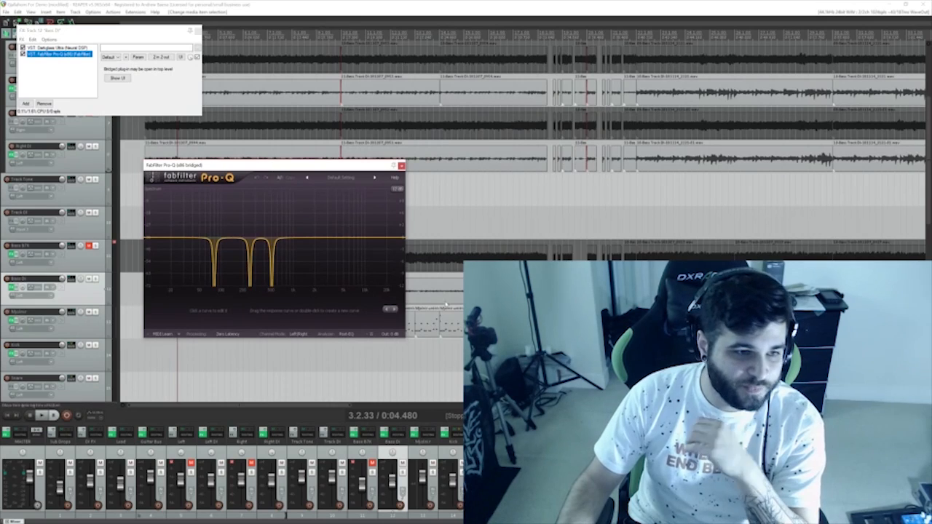
Step: Examine each of the three narrow notch bands in the Bass DI FabFilter Pro-Q and close the EQ
click(396, 310)
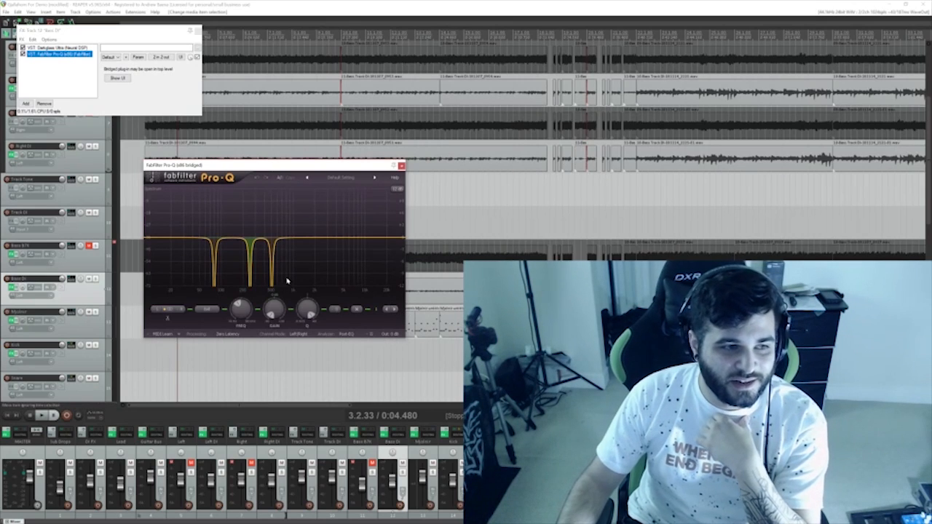
click(395, 310)
click(394, 311)
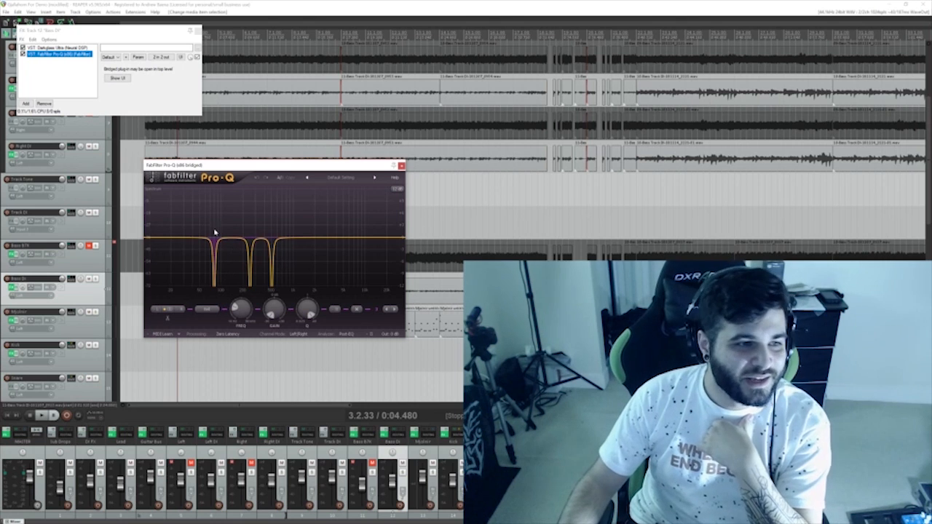
mouse_move(243, 309)
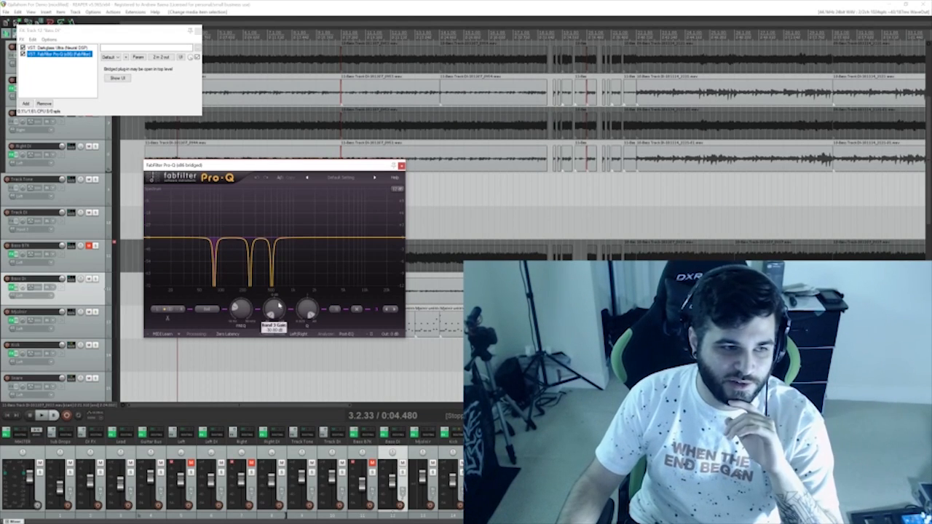
click(393, 309)
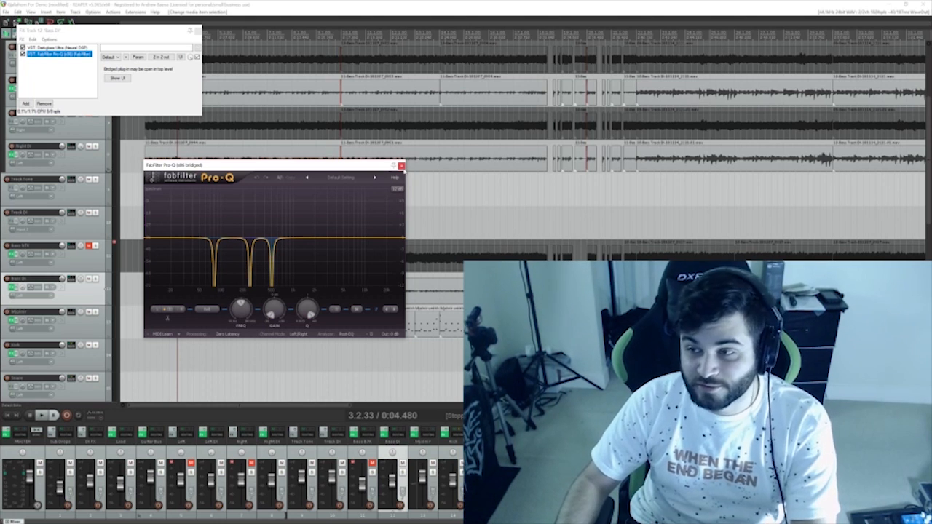
click(402, 167)
Step: Select the Mjolnir drum track below Bass DI, show its effects chain and place the chain window over the track area
scroll(97, 262, down, 2)
click(97, 265)
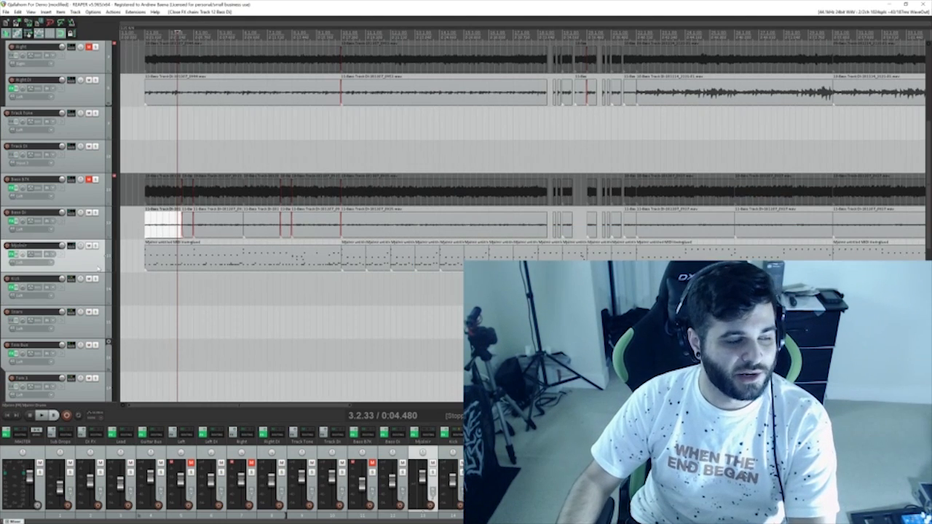
scroll(95, 191, down, 2)
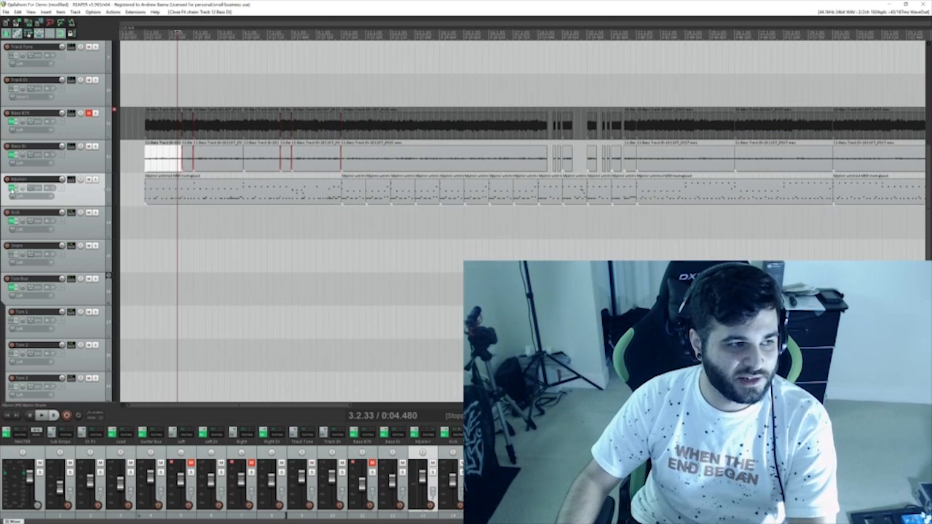
key(shift+f)
drag(467, 72, 278, 68)
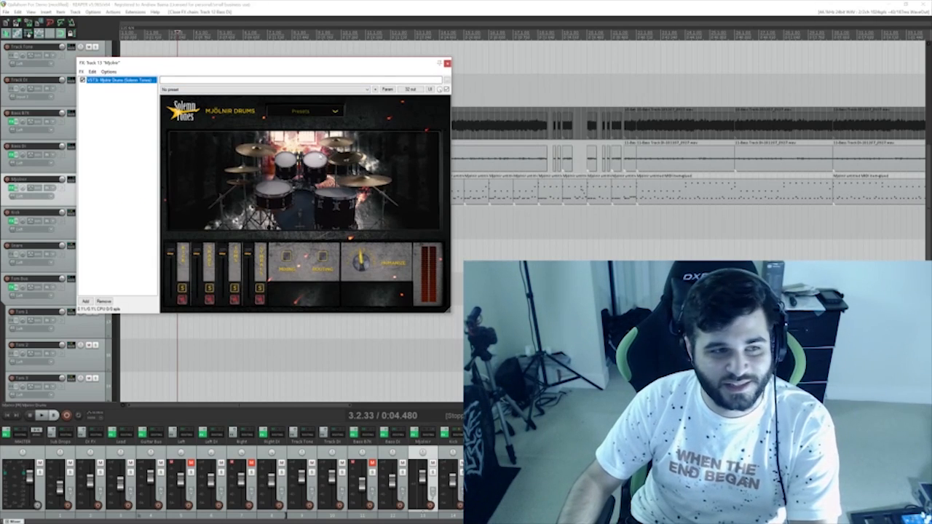
Step: Examine the list of presets in Mjolnir Drums and leave it without choosing one
click(332, 112)
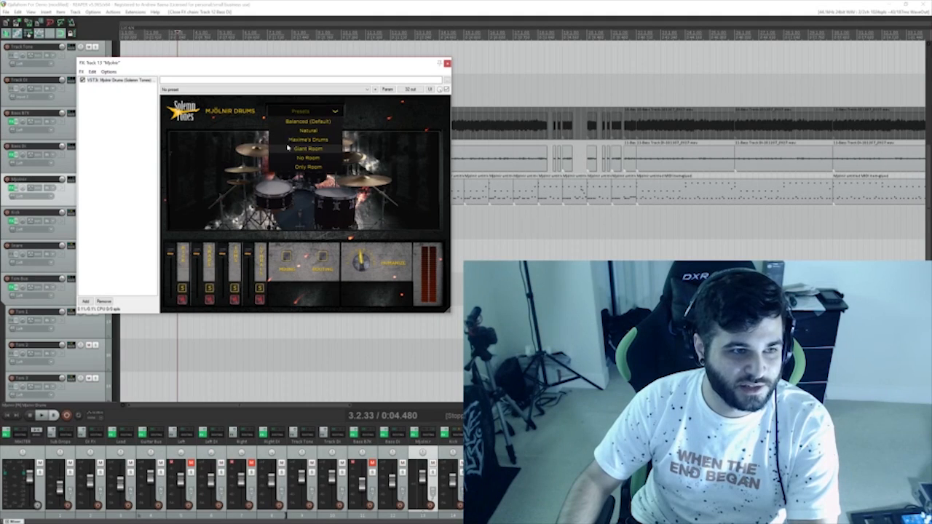
click(391, 115)
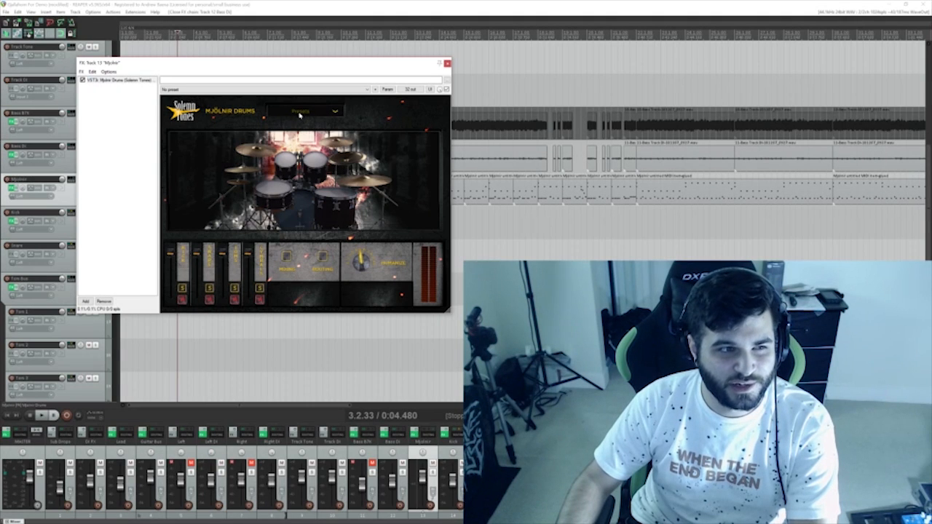
click(299, 115)
click(358, 126)
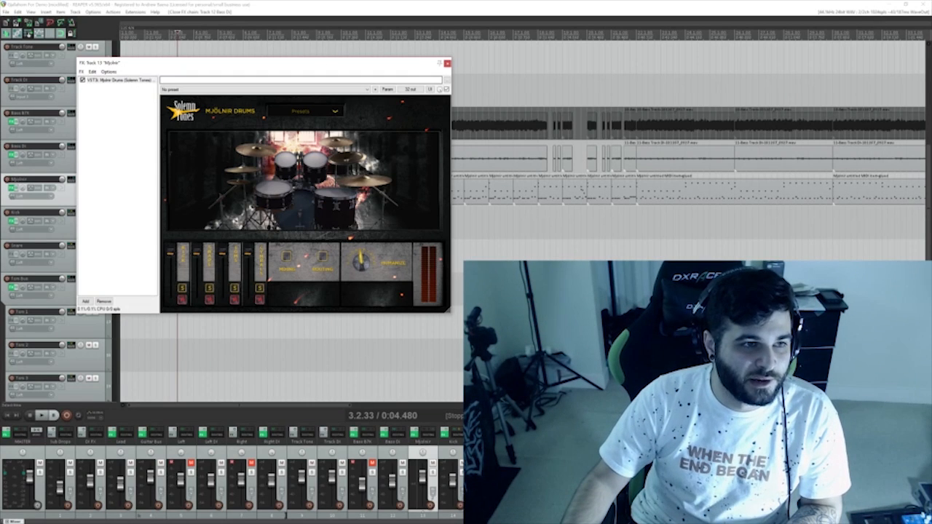
Step: Show the Mjolnir Drums output channel and MIDI note routing and the option for building multichannel routing, and close the effects chain
drag(313, 67, 352, 58)
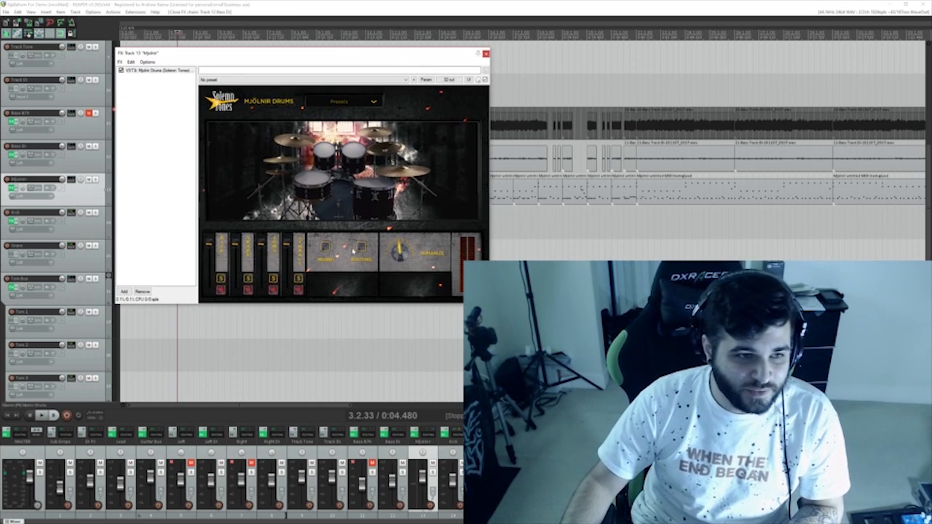
click(362, 247)
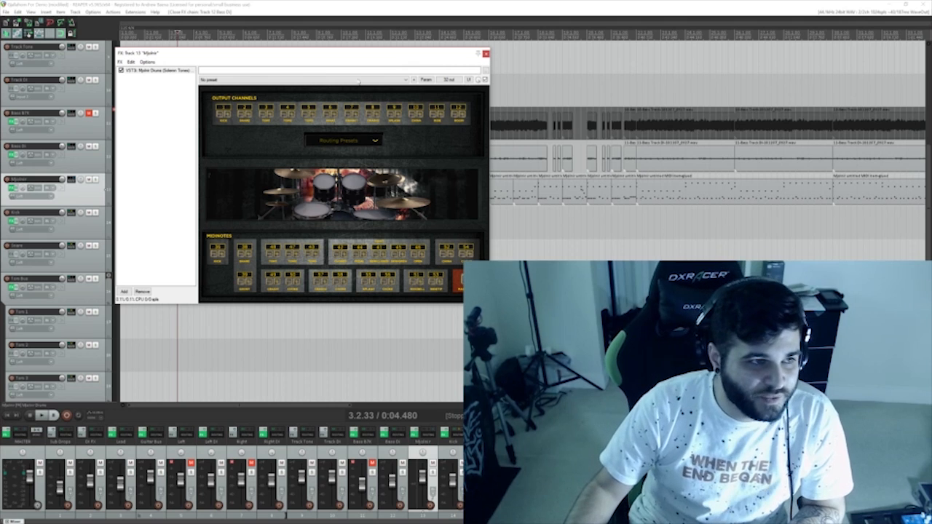
click(166, 70)
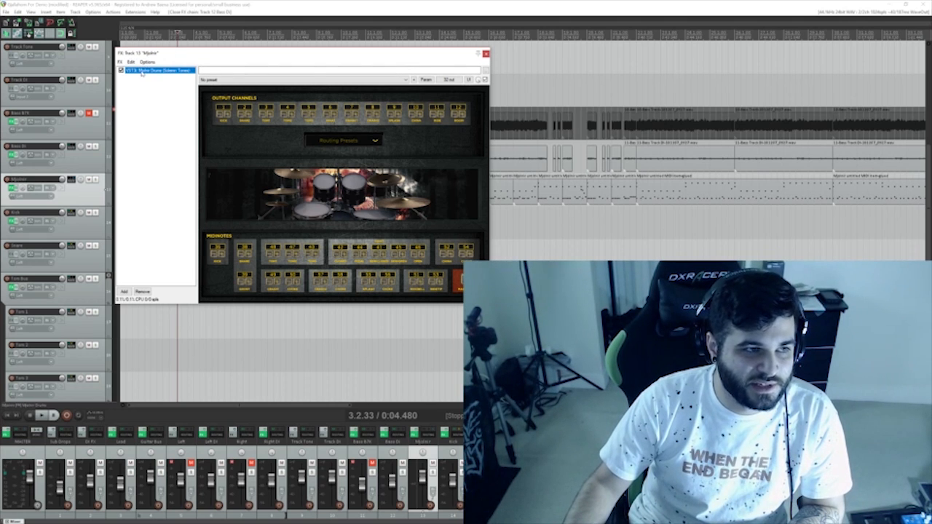
right_click(143, 74)
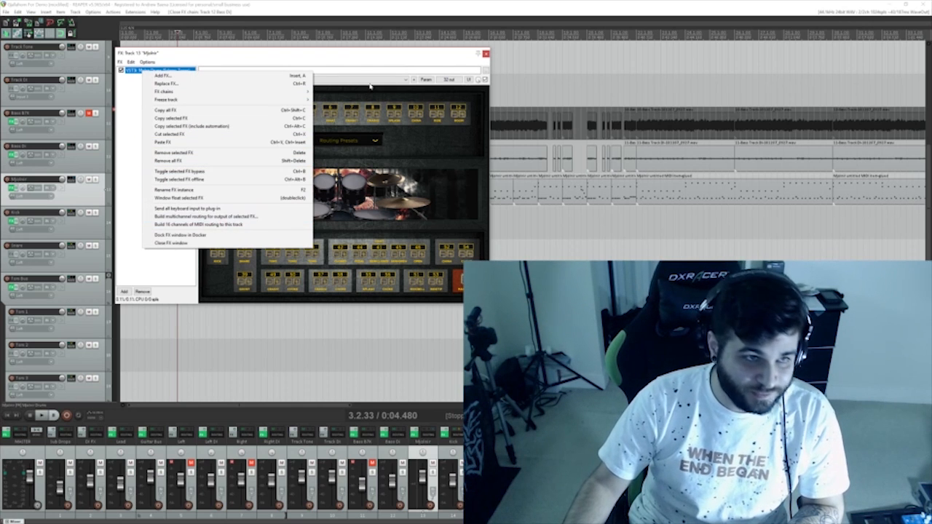
click(224, 217)
click(486, 53)
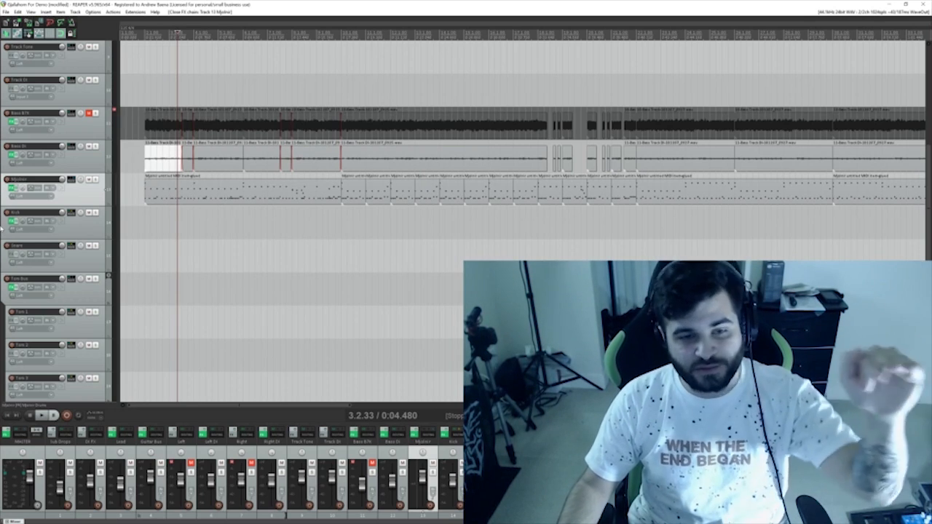
Step: Look over the separate drum output tracks, show the Mjolnir effects chain once more and close it
scroll(2, 228, down, 5)
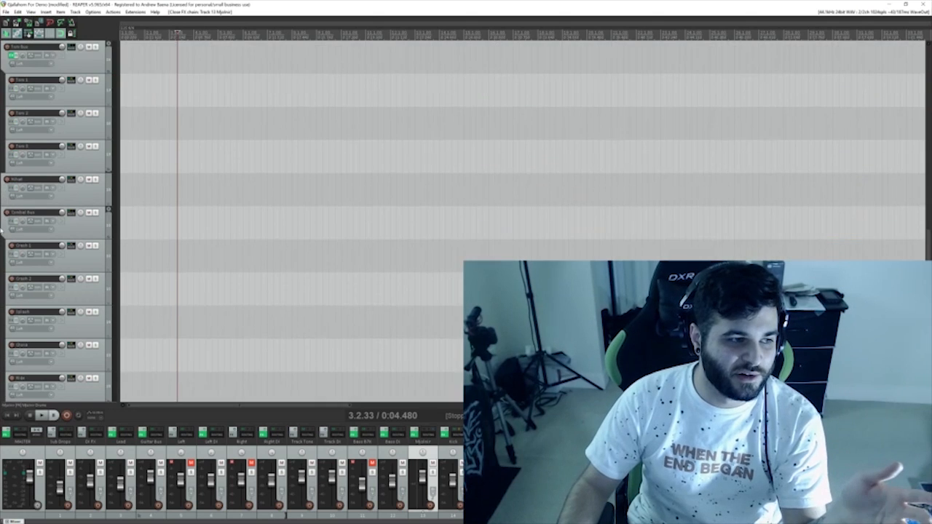
scroll(2, 230, up, 5)
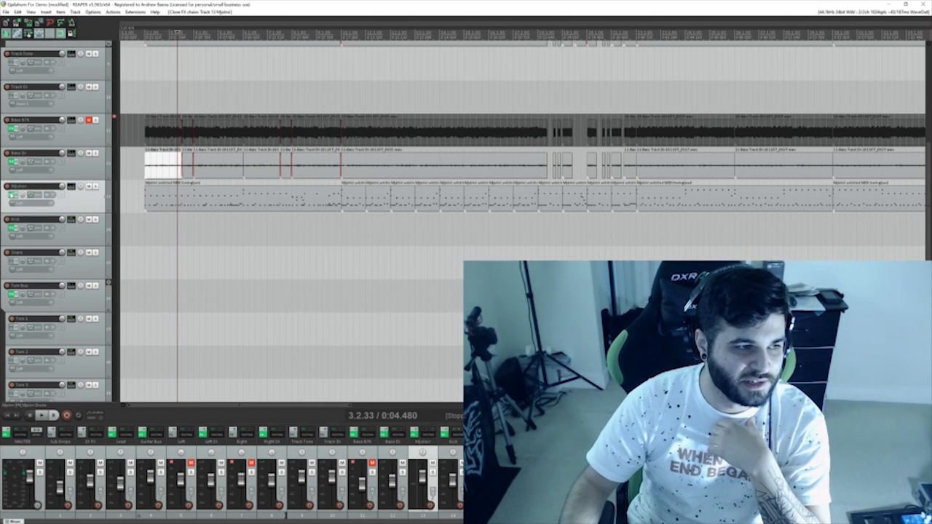
key(f)
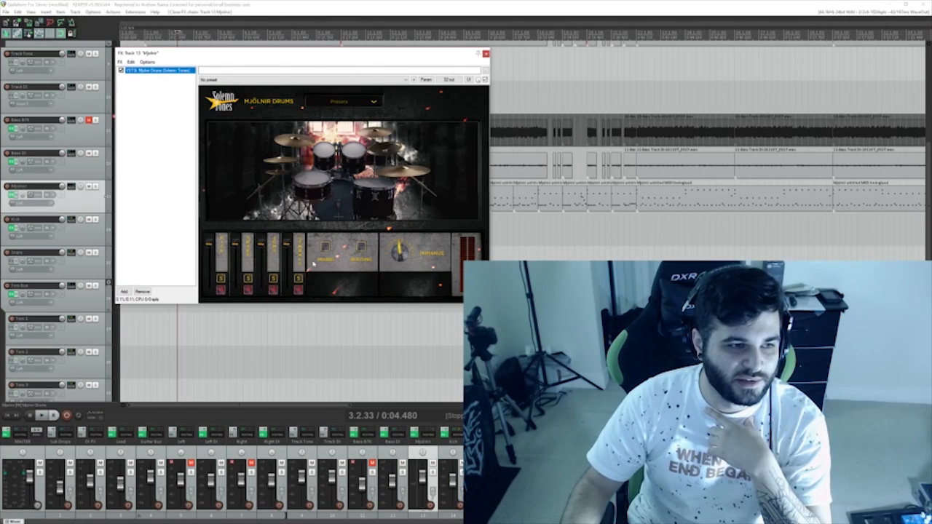
click(485, 53)
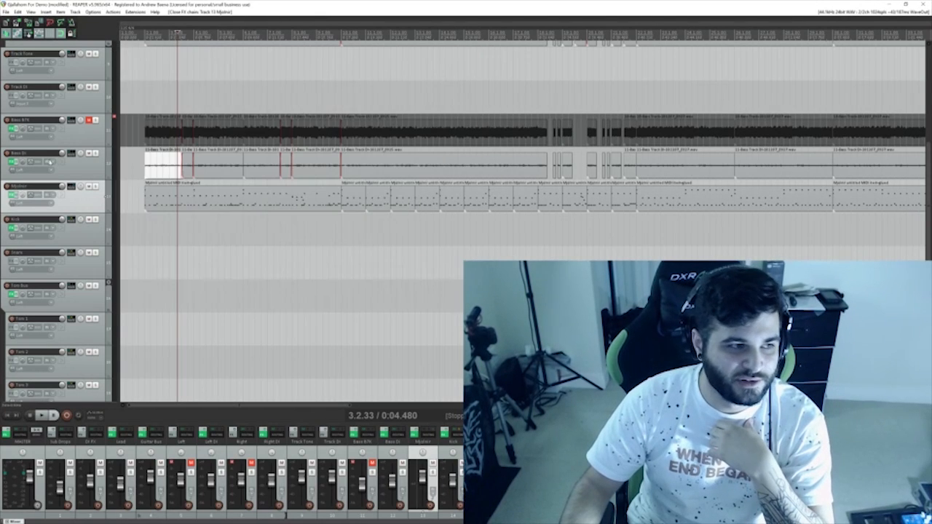
Step: Select the Kick track, examine the narrow boost band in its FabFilter Pro-Q and close the EQ window
scroll(78, 208, down, 1)
click(79, 208)
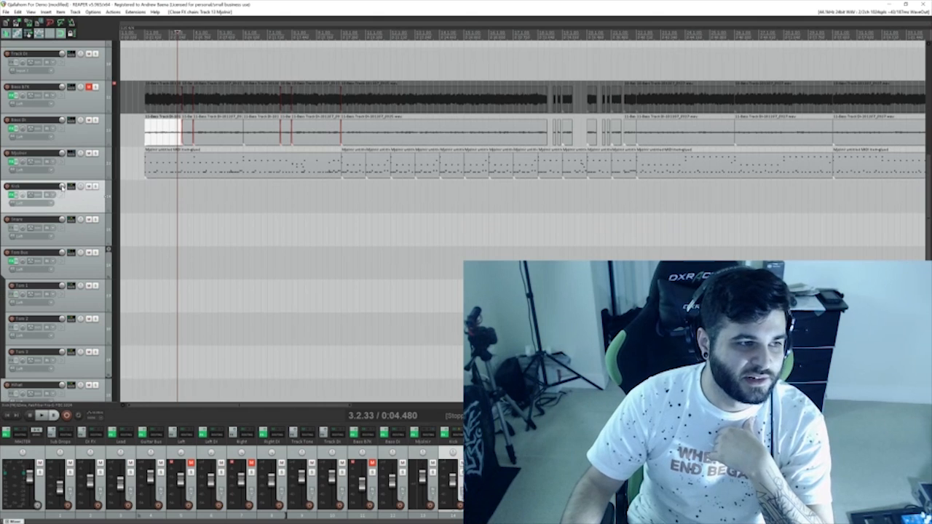
mouse_move(64, 189)
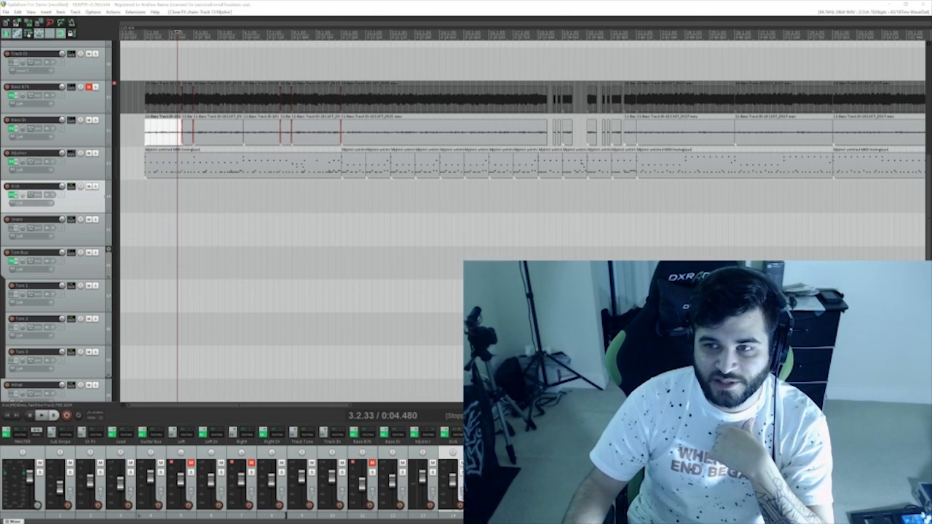
drag(593, 143, 314, 107)
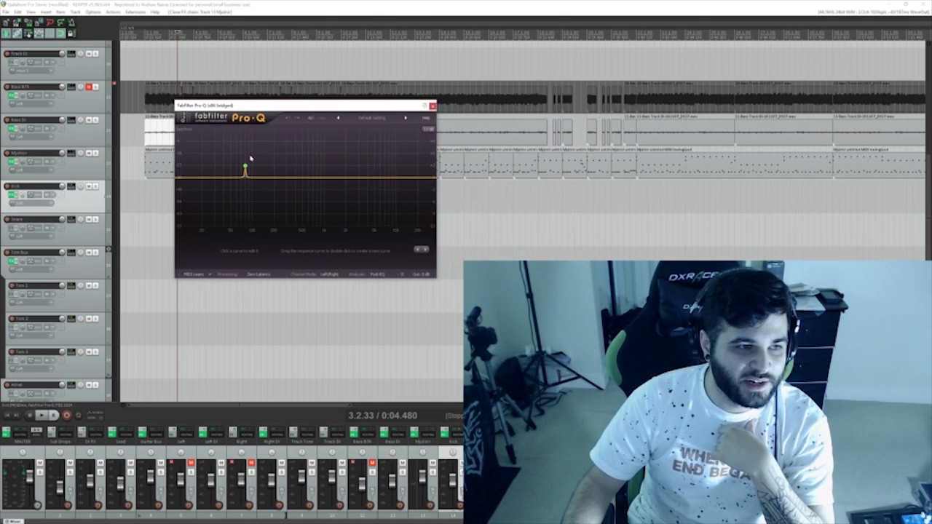
click(246, 167)
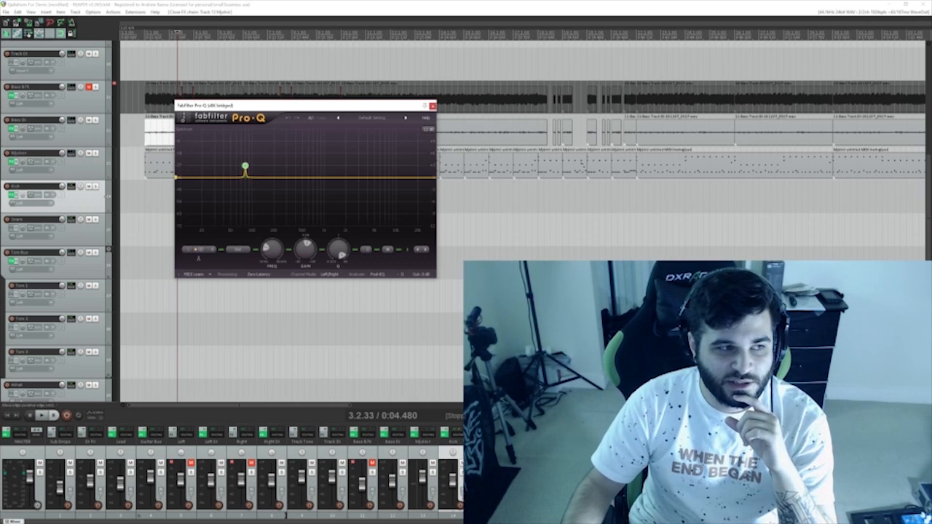
mouse_move(240, 170)
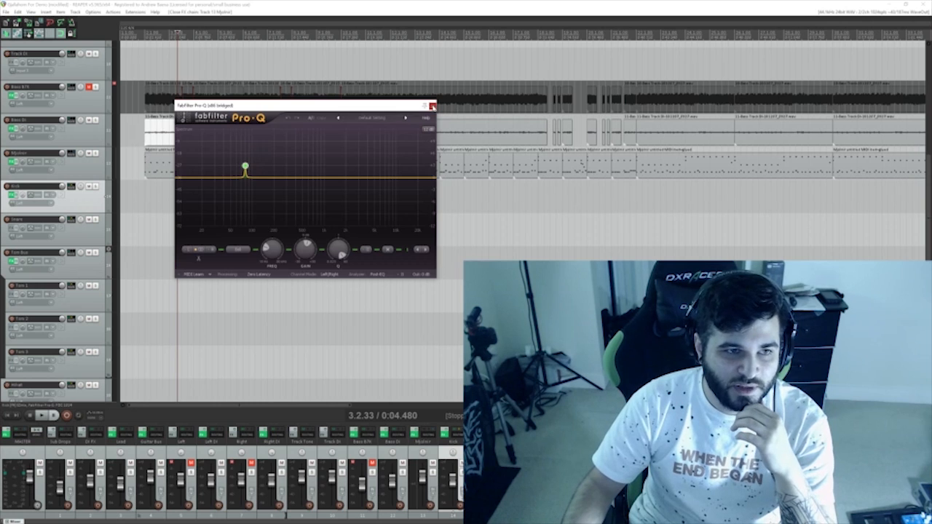
click(432, 106)
Step: Show the EZmix 2 kick preset in the Kick effects chain, moving the chain window into view, and close the chain
drag(575, 276, 219, 113)
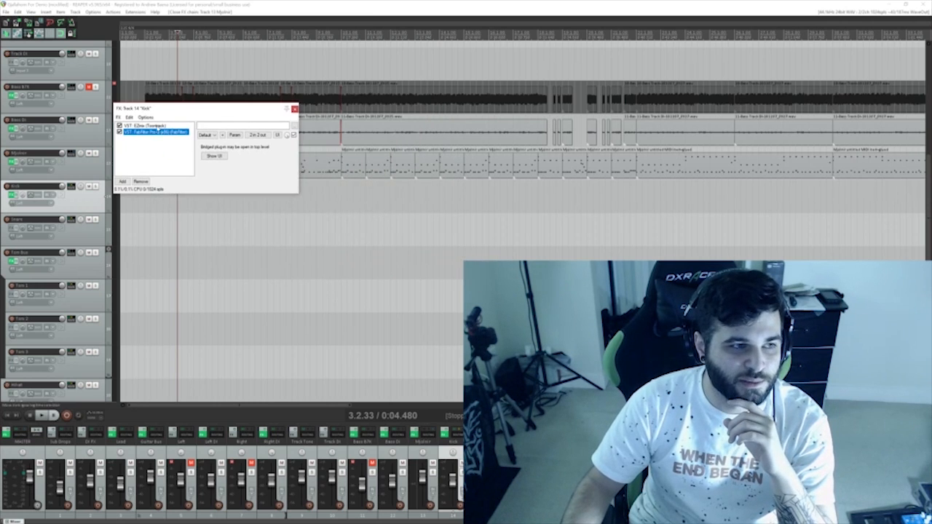
click(170, 127)
drag(331, 113, 320, 110)
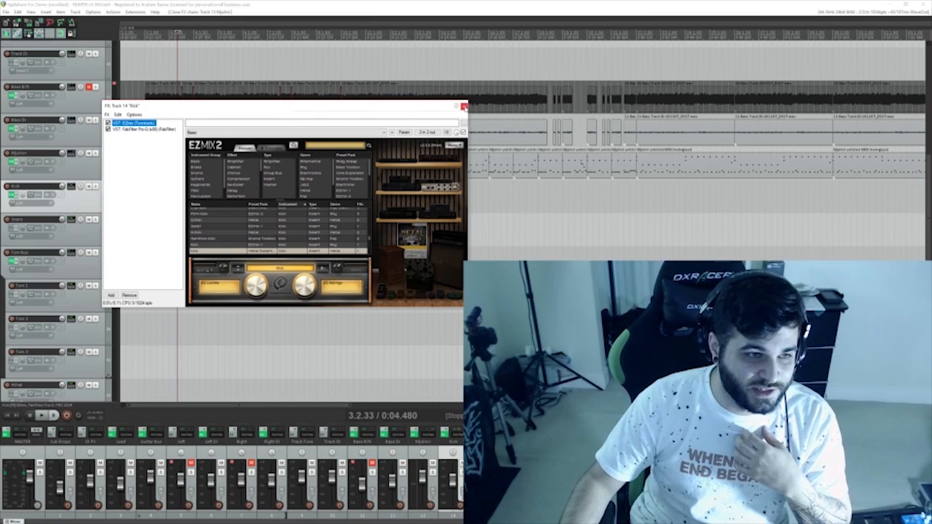
click(463, 106)
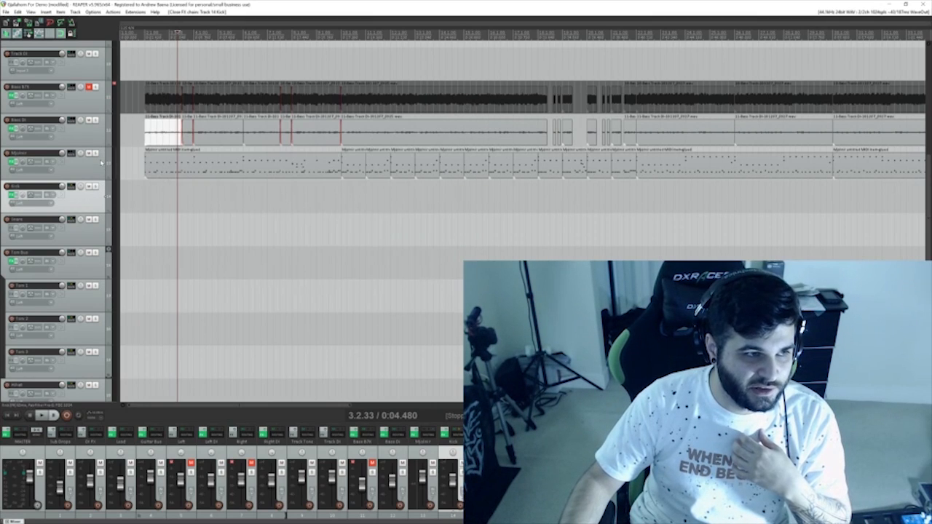
Step: Solo the Kick track, place the edit cursor at 2.1.00 and audition the kick
click(96, 187)
click(144, 197)
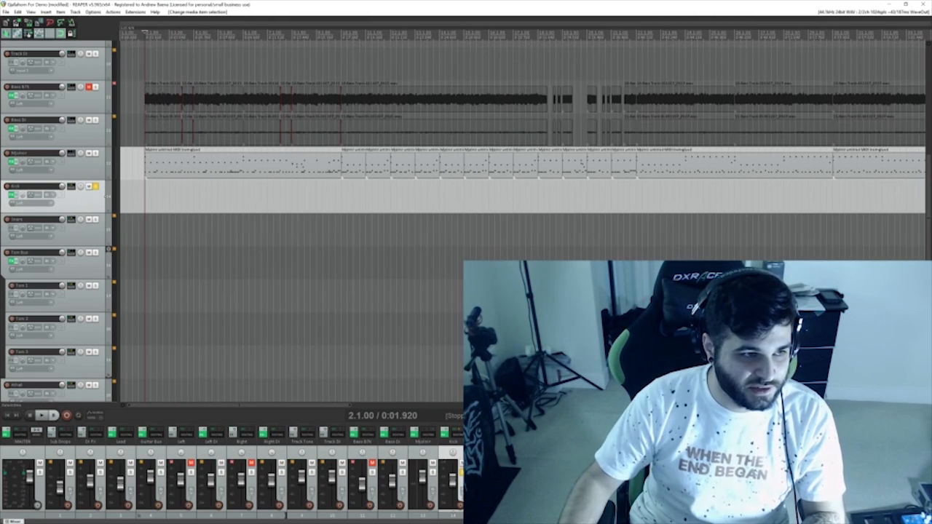
key(space)
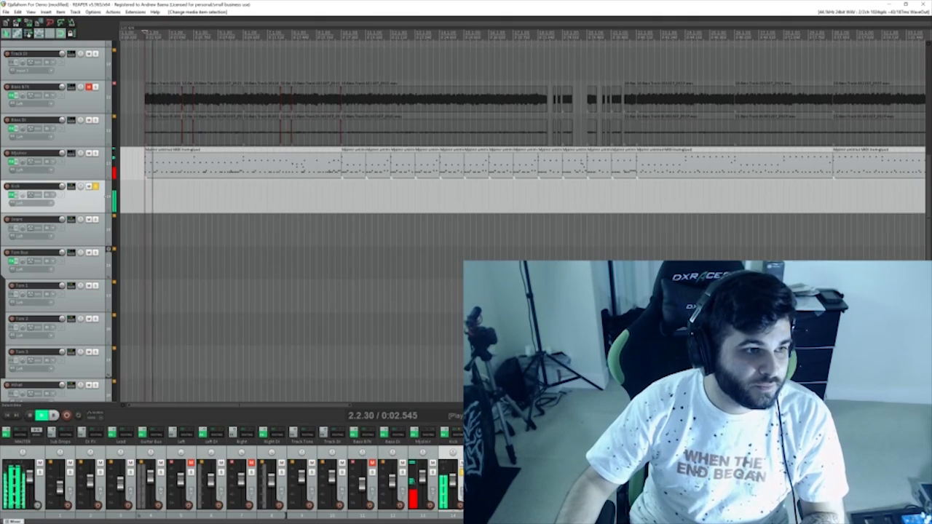
key(space)
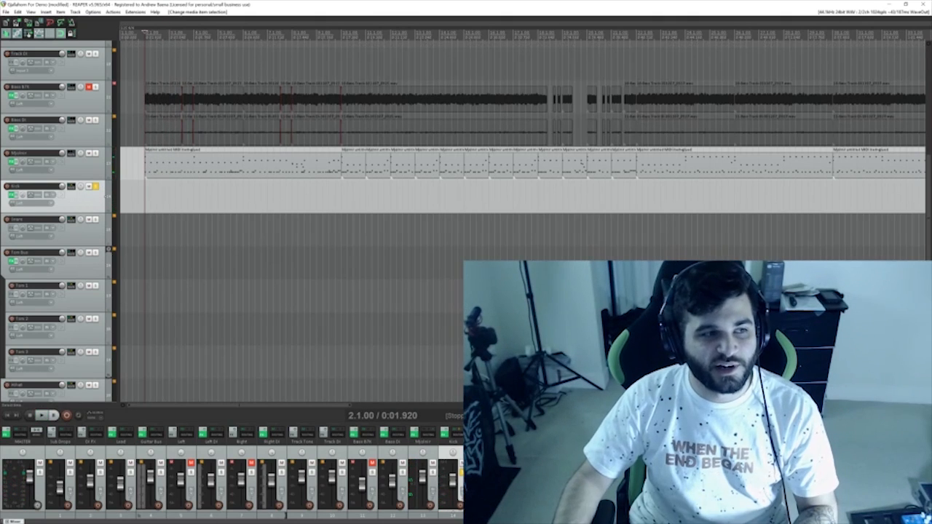
Step: Play the soloed kick again while toggling its effects bypass for comparison, close its effects chain and stop playback
key(space)
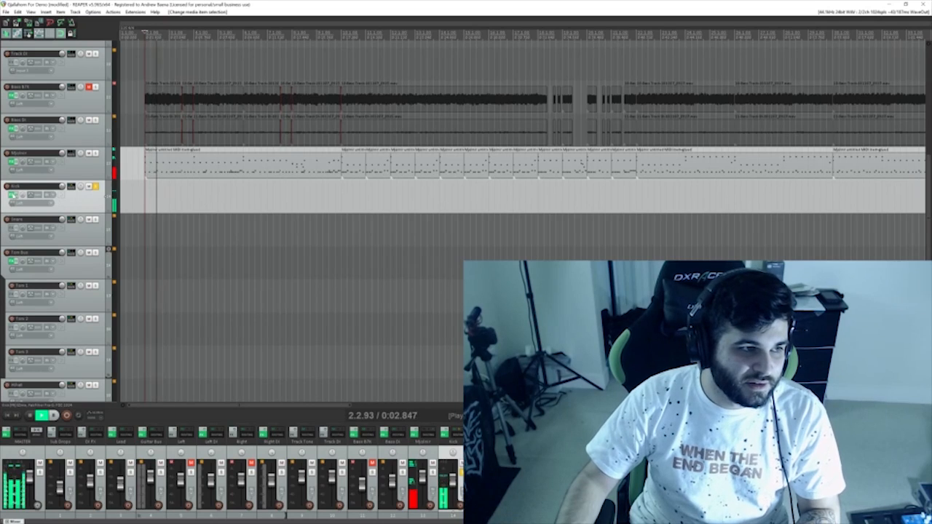
click(33, 198)
click(108, 123)
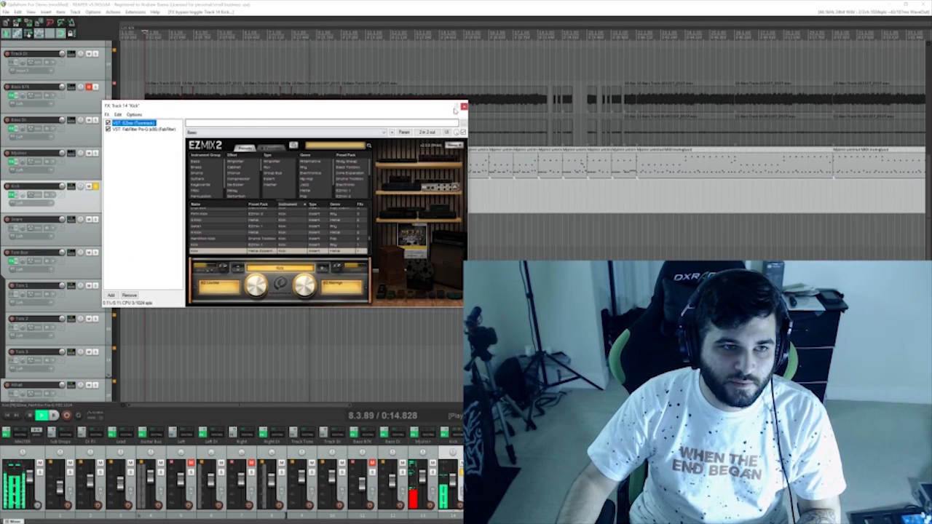
click(463, 106)
key(space)
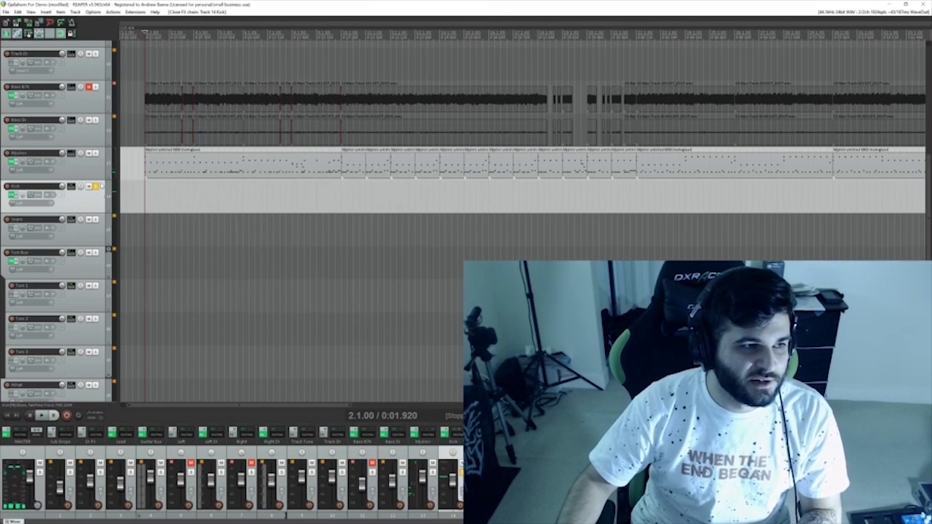
Step: Unsolo the Kick track and select the Snare track
click(95, 186)
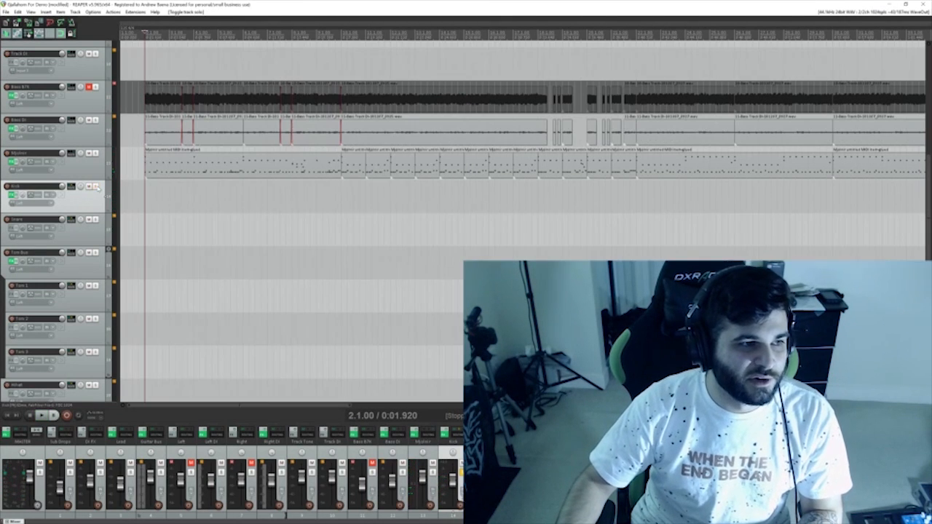
click(81, 228)
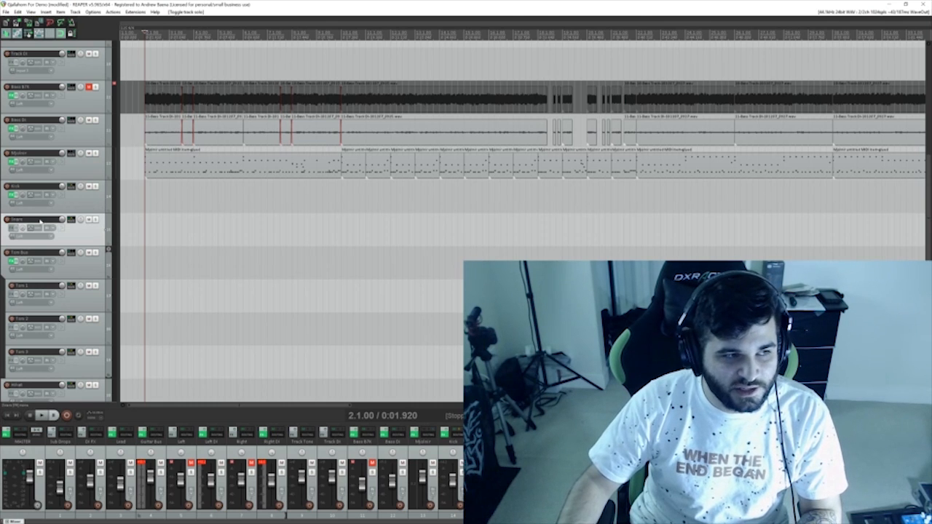
Step: Point out the Tom Bus track and select the Tom 1 to Tom 3 tracks grouped under it
scroll(83, 232, down, 1)
click(89, 230)
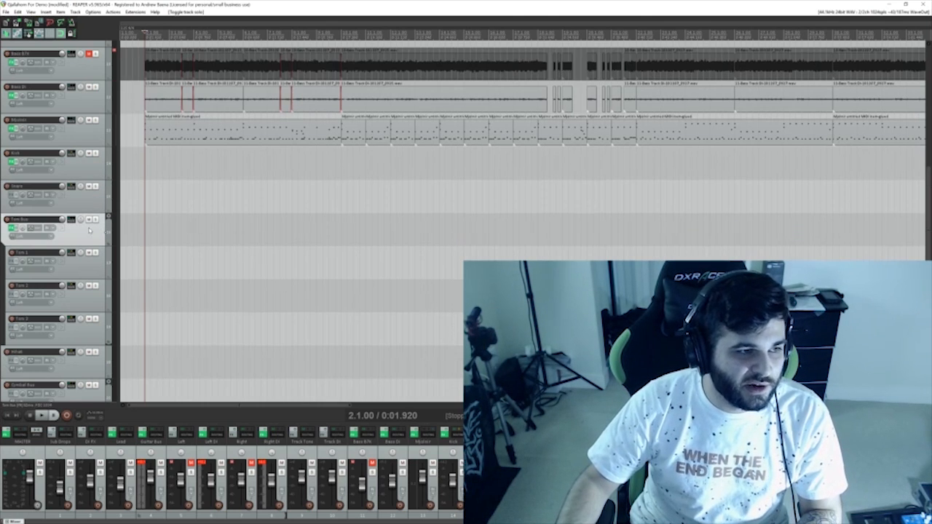
scroll(2, 249, down, 1)
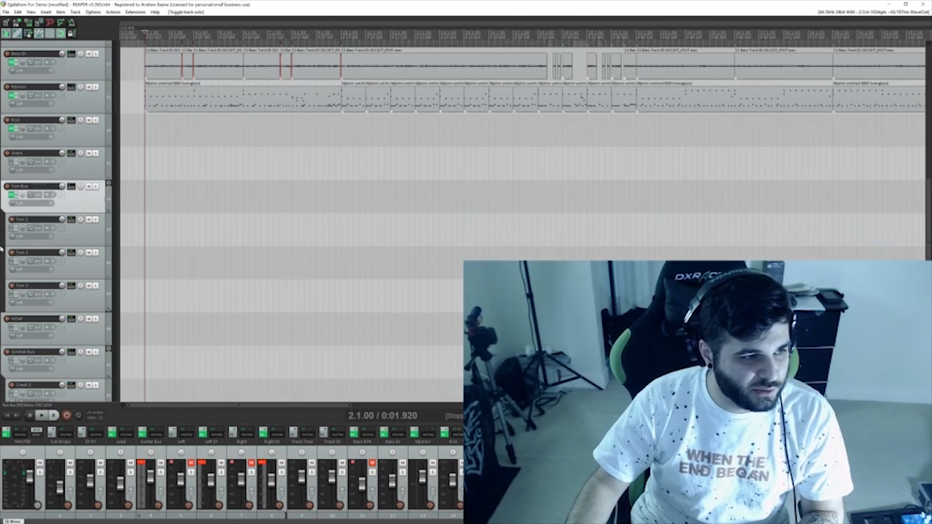
click(89, 231)
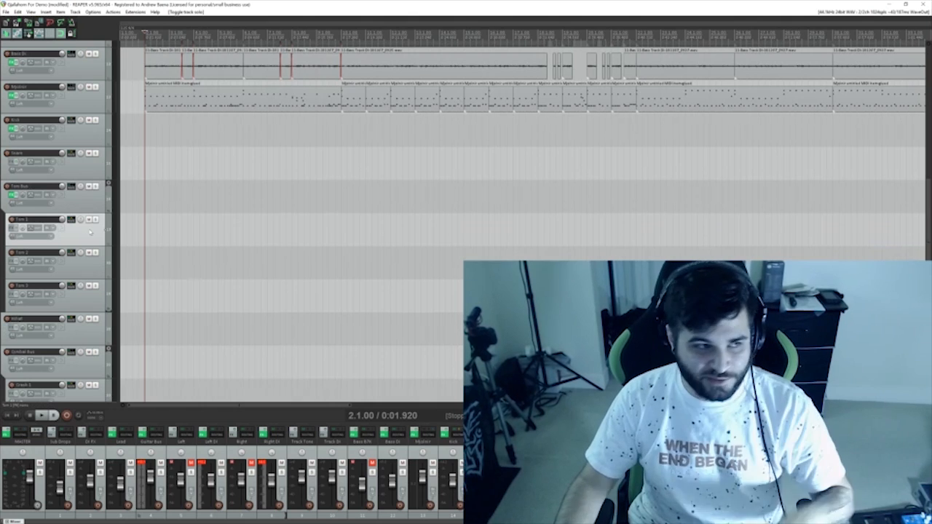
click(95, 207)
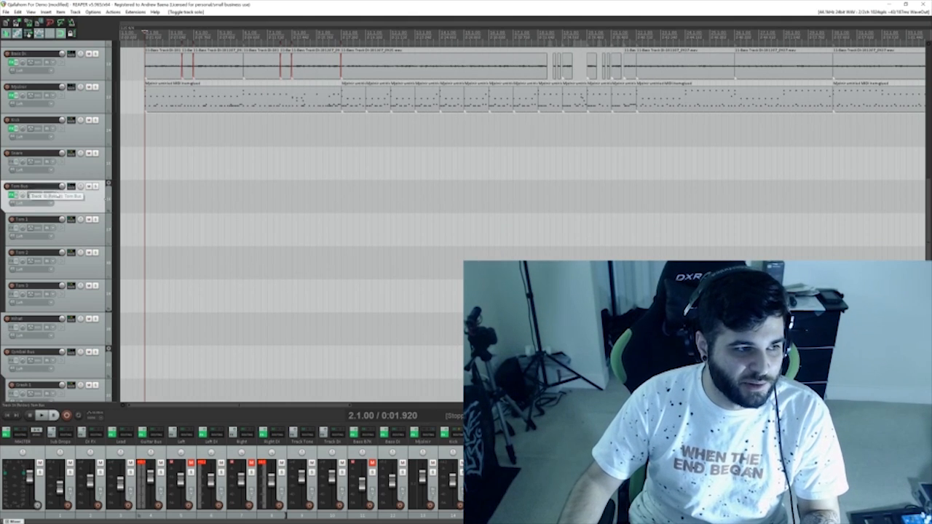
click(100, 229)
shift+click(84, 300)
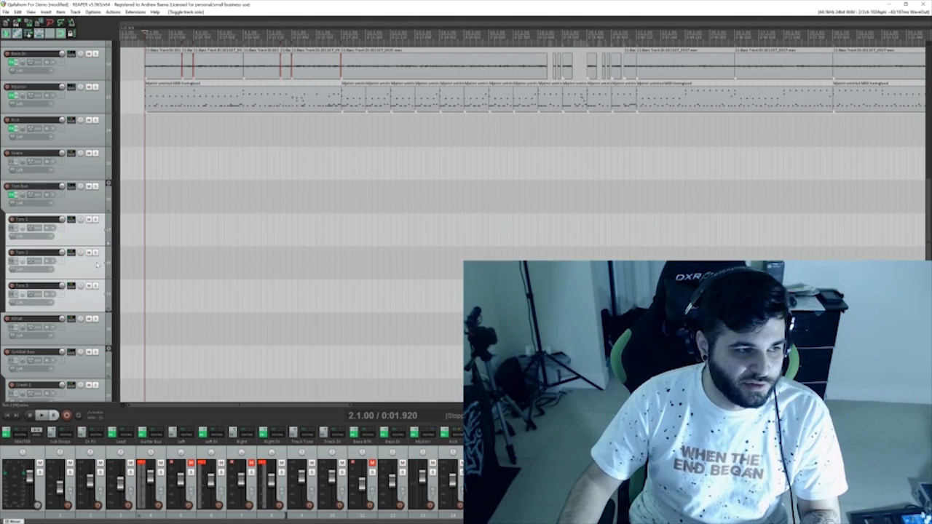
Step: Show the EZmix 2 Floor Tom EQ preset in the Tom Bus effects chain, moving the chain window into view, and close the chain
click(96, 195)
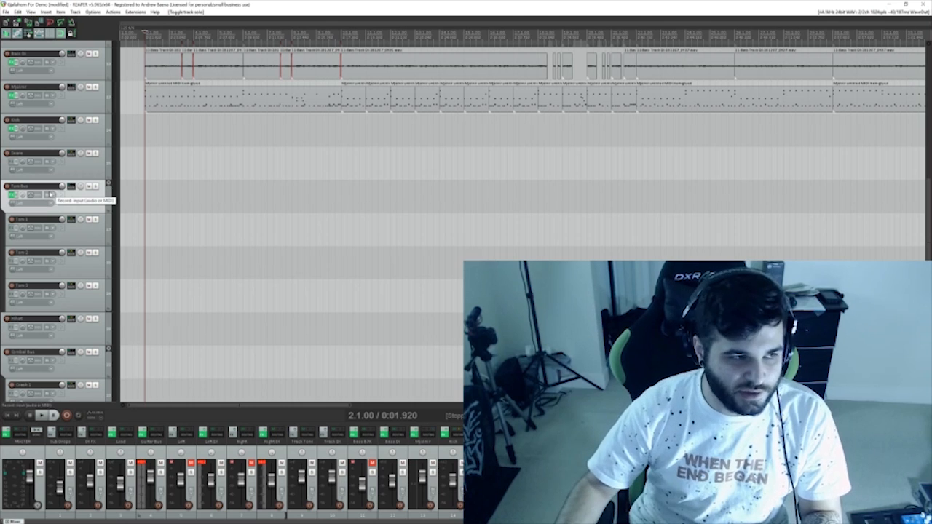
click(13, 194)
drag(396, 32, 207, 74)
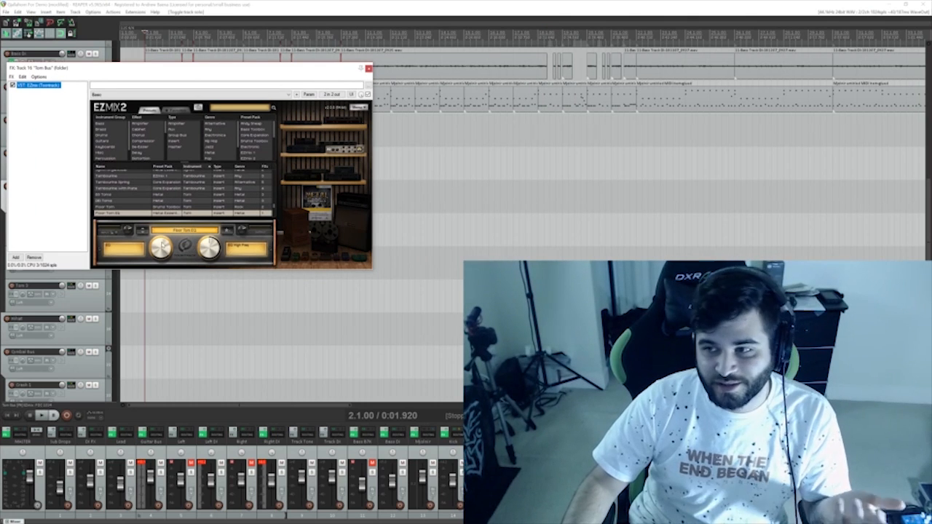
click(368, 69)
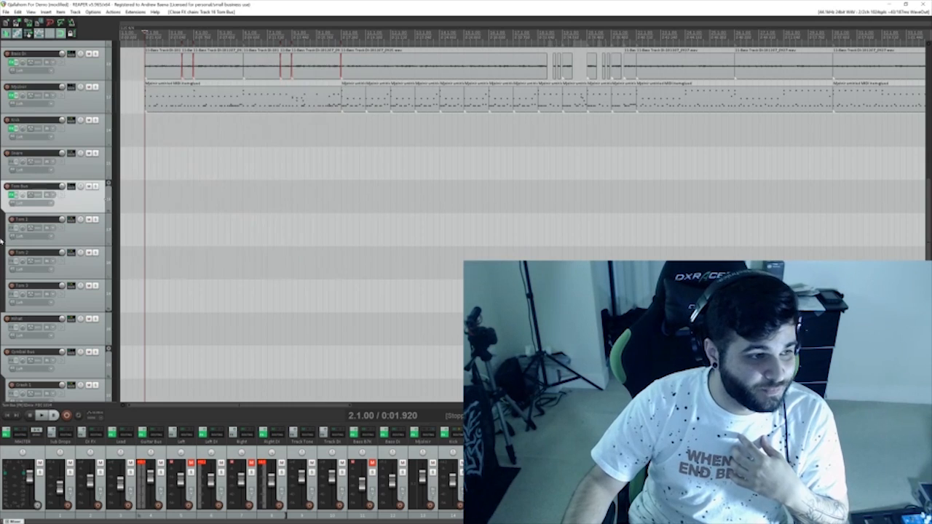
Step: Select the Hihat track and each cymbal track from Crash 1 to Ride in turn, ending with the Cymbal Bus selected
scroll(2, 269, down, 5)
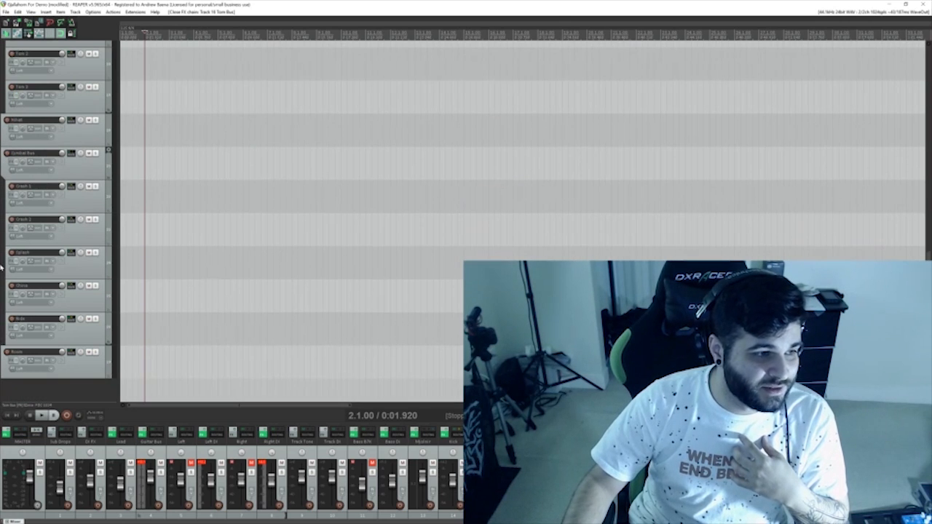
scroll(2, 268, up, 2)
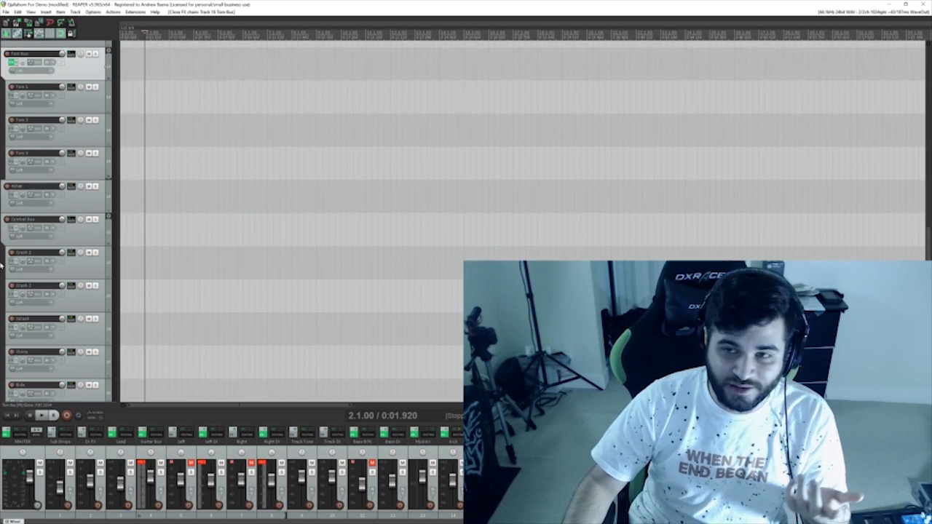
scroll(2, 266, down, 2)
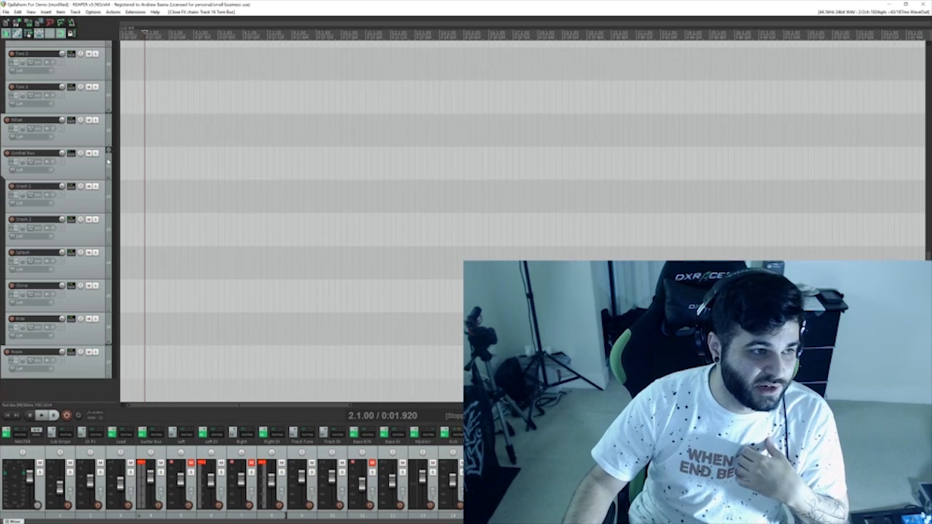
click(95, 136)
click(95, 206)
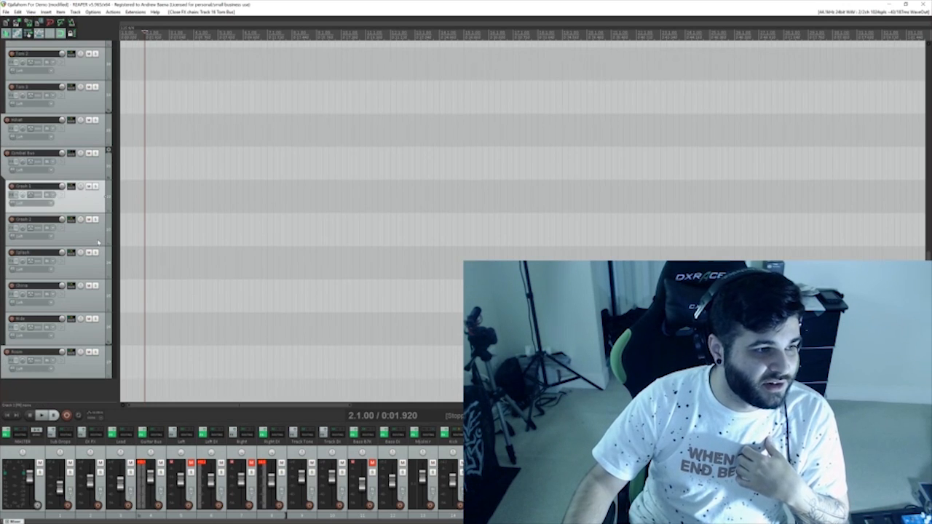
click(98, 242)
click(93, 275)
click(88, 306)
click(85, 342)
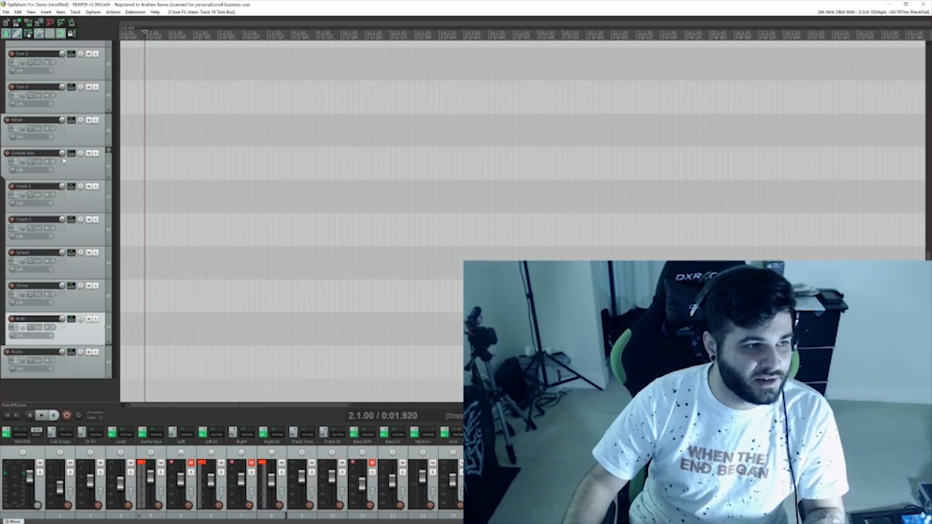
click(84, 169)
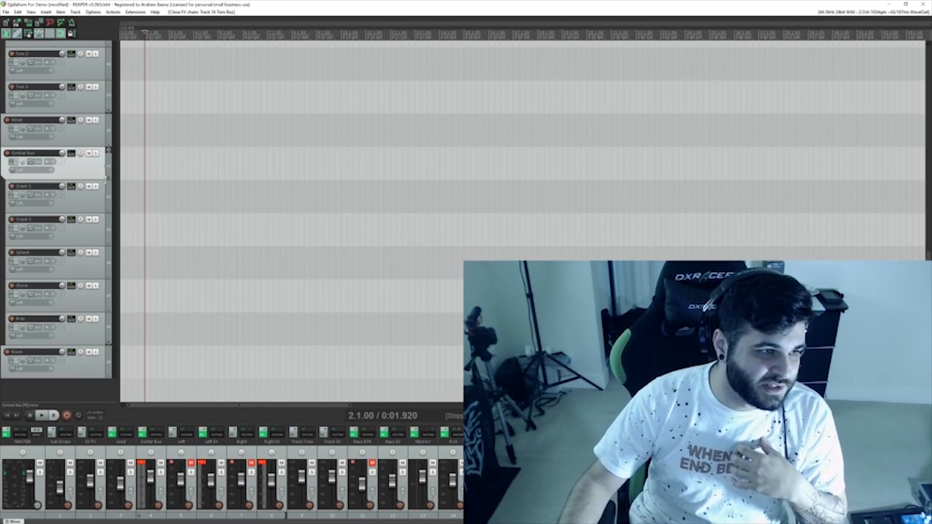
Step: Bring the whole song arrangement into view from its first tracks and return the edit cursor to the project start
scroll(107, 180, up, 10)
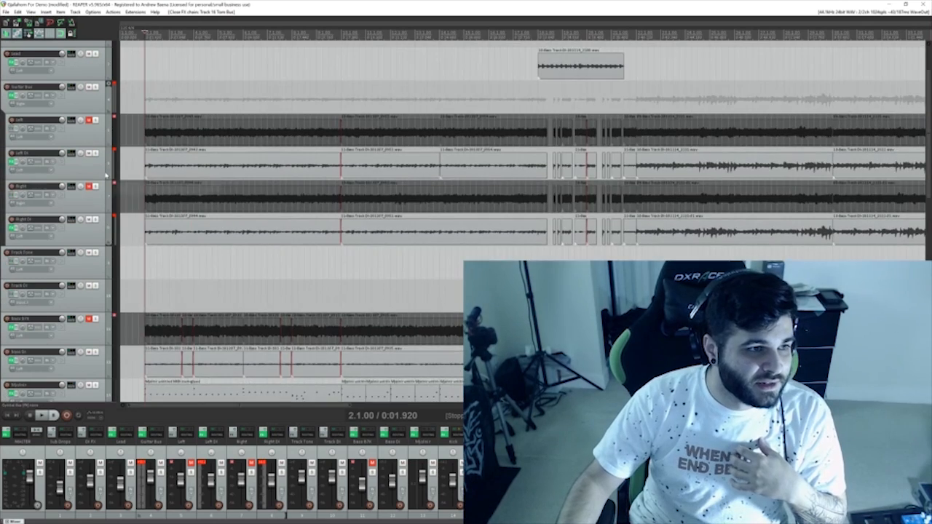
scroll(279, 191, down, 8)
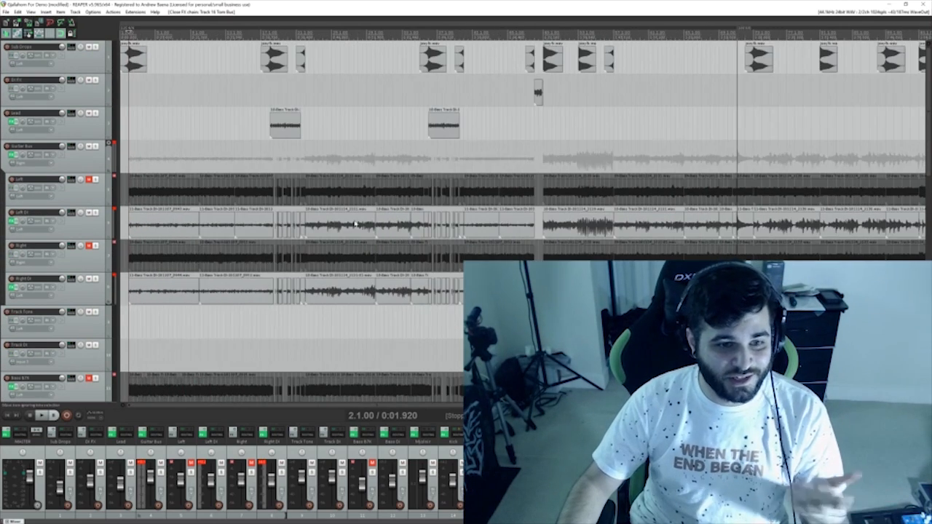
key(Home)
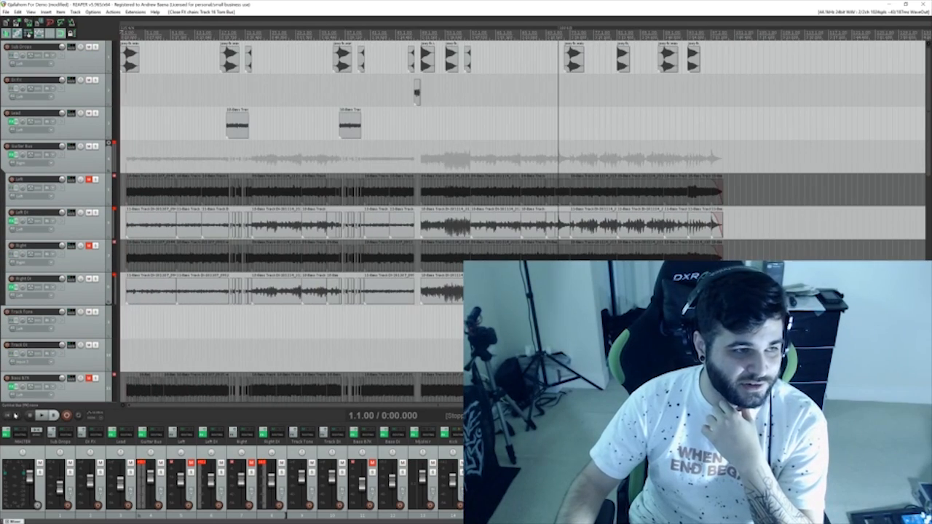